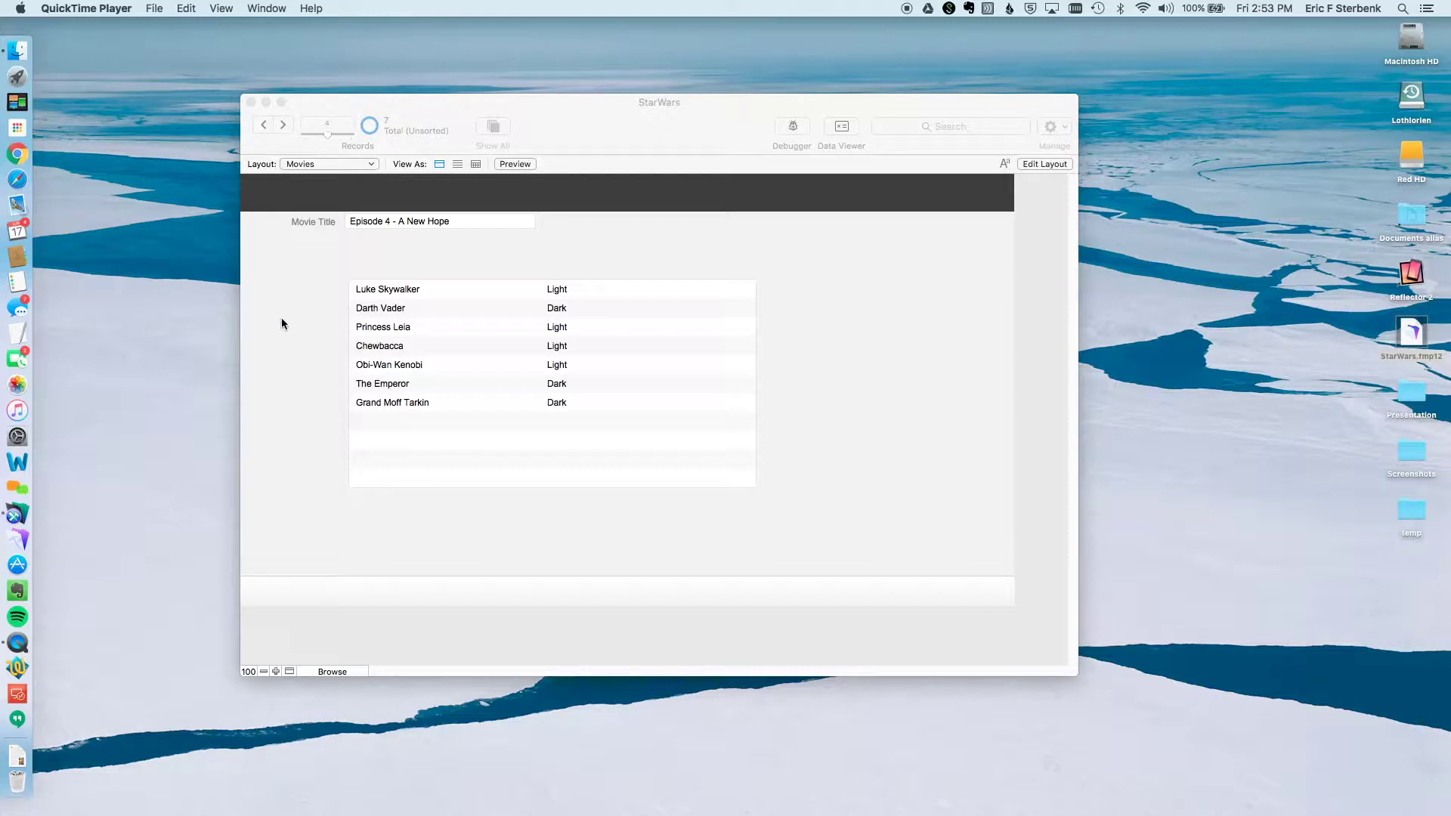
# In Manage Database, define the text field gForceFilter with Use global storage checked.
pyautogui.moveTo(657, 139); pyautogui.dragTo(660, 115)
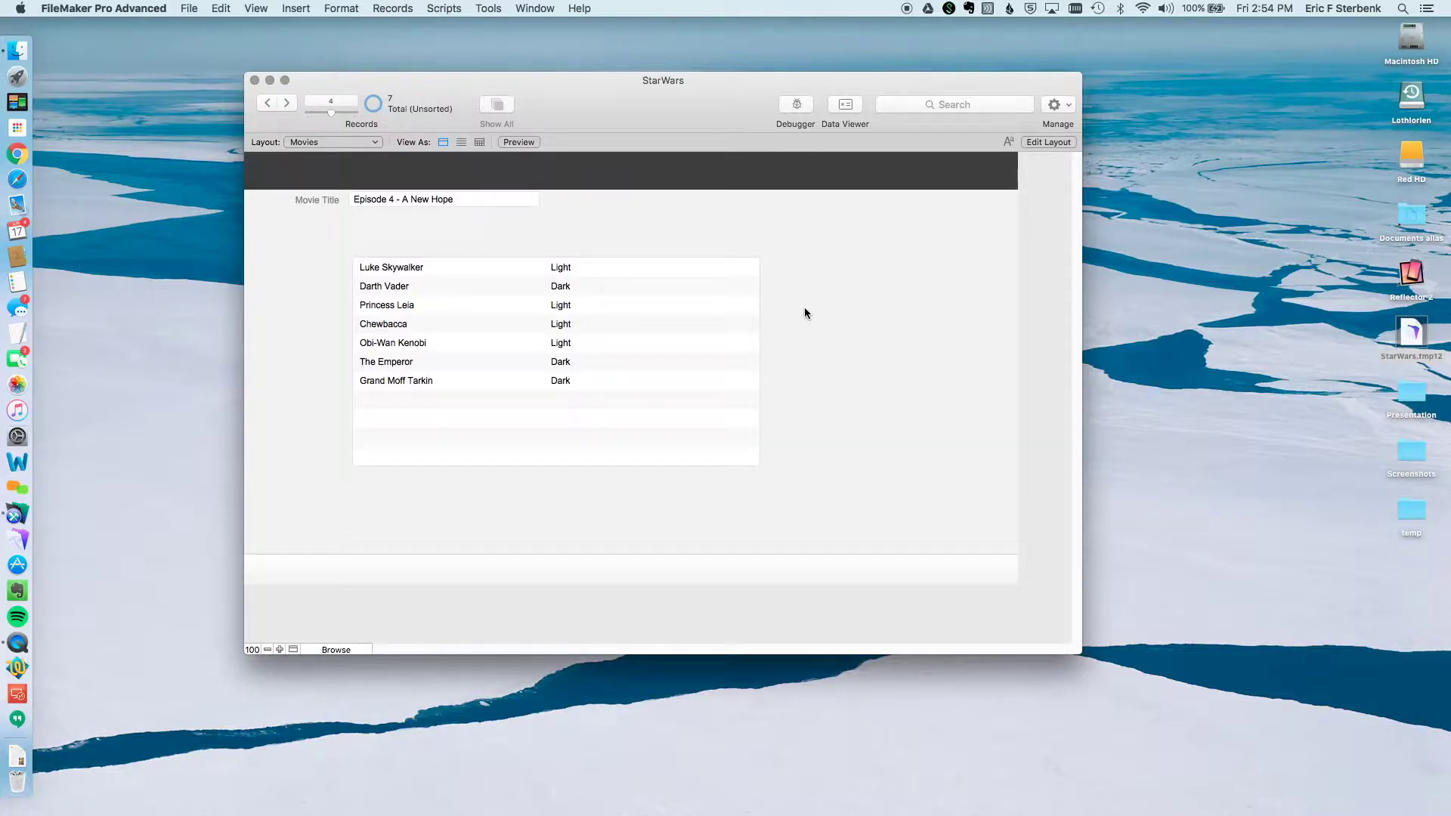
pyautogui.press('super+shift+d')
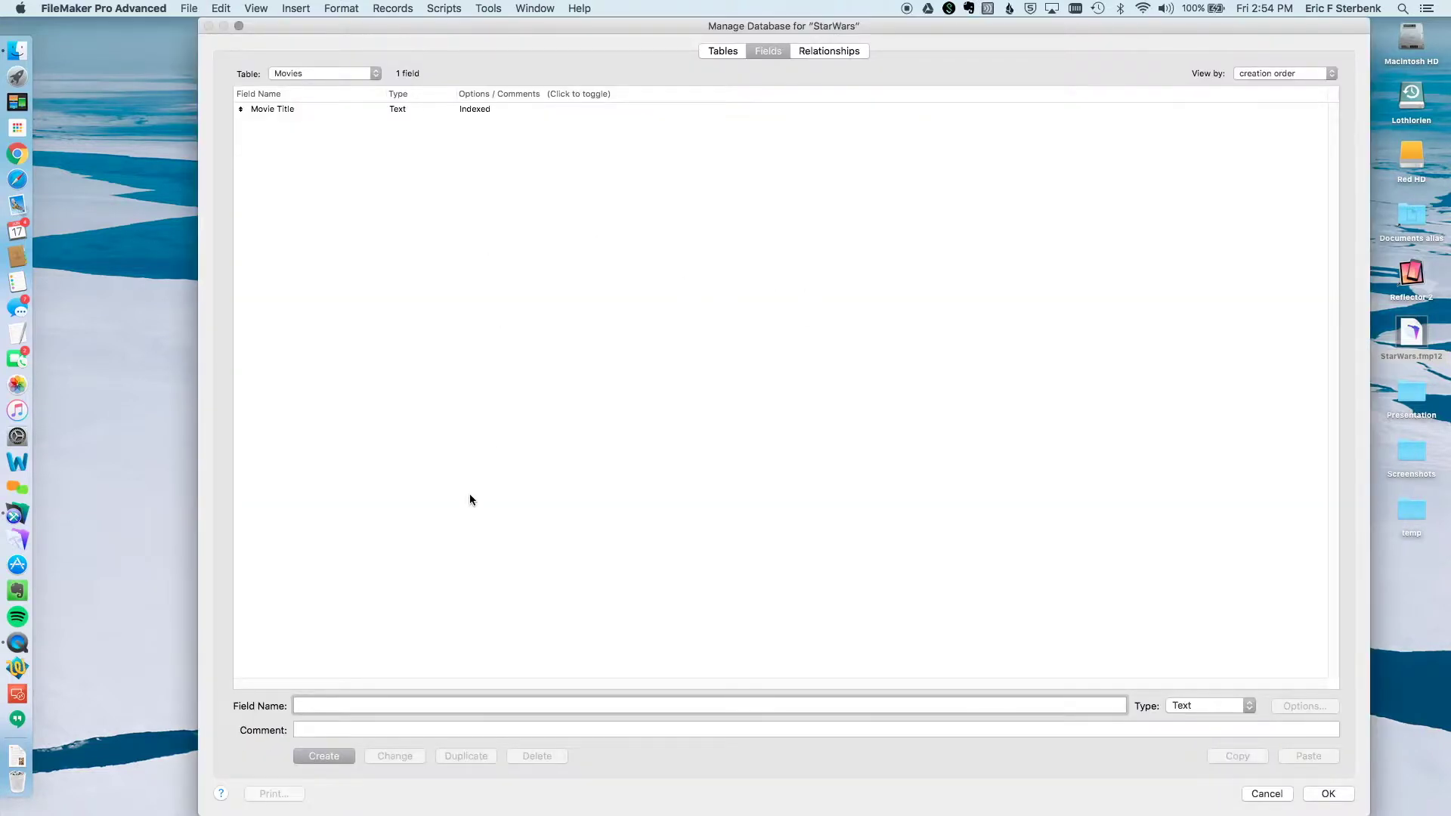
pyautogui.write('g')
pyautogui.write('ForceFilter')
pyautogui.click(341, 756)
pyautogui.click(1277, 706)
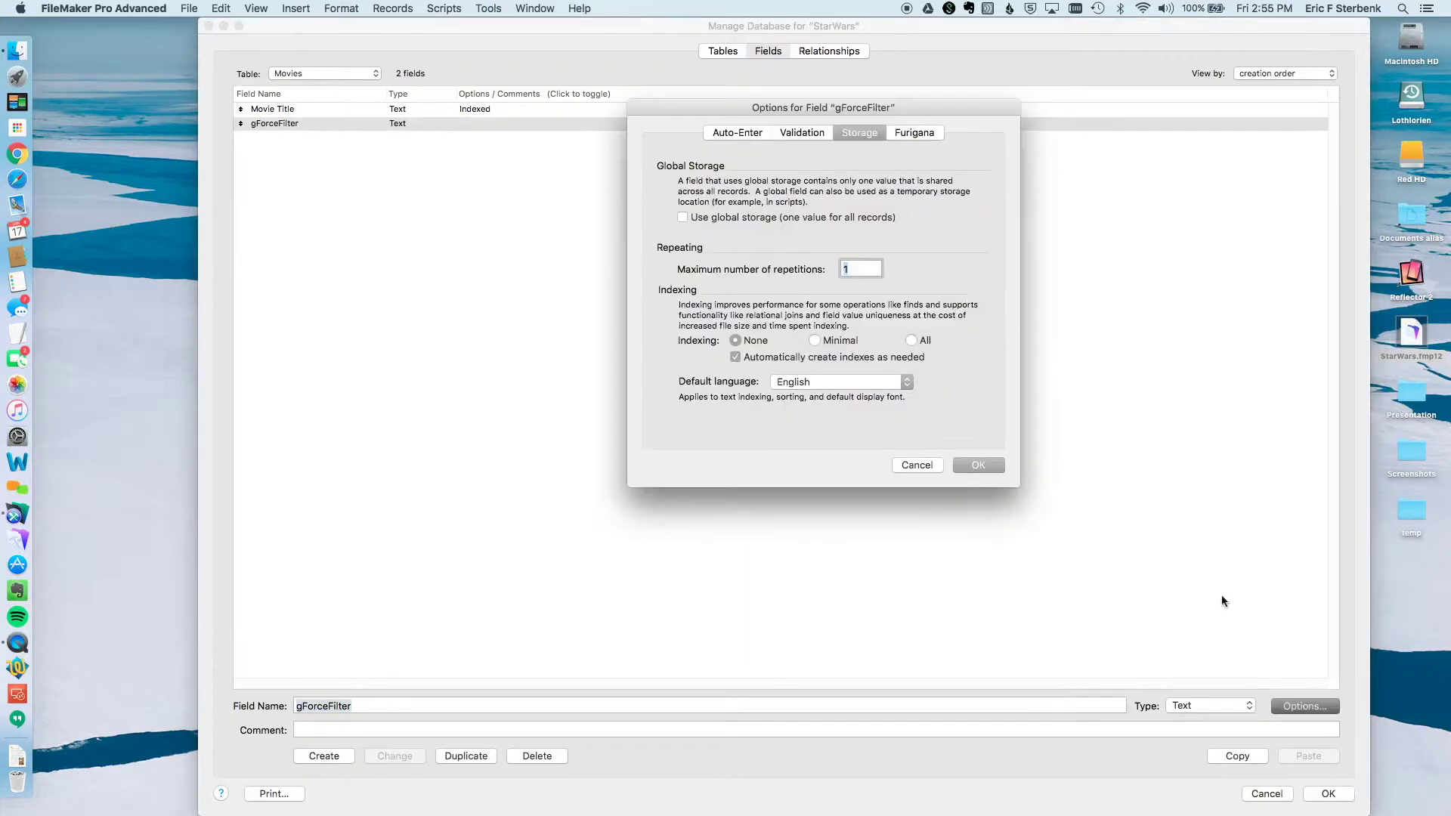
pyautogui.click(745, 220)
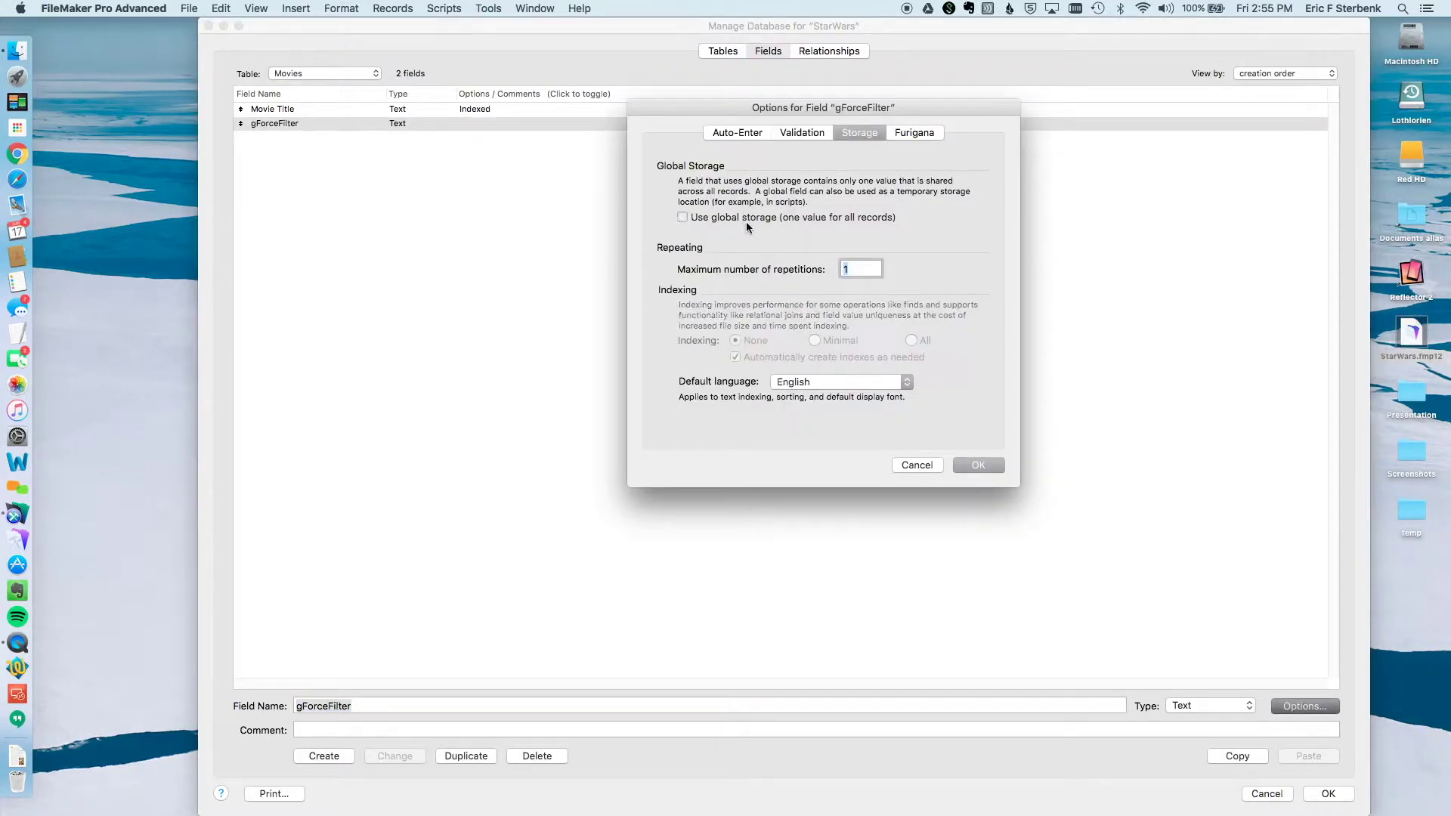
pyautogui.click(978, 464)
pyautogui.click(1324, 794)
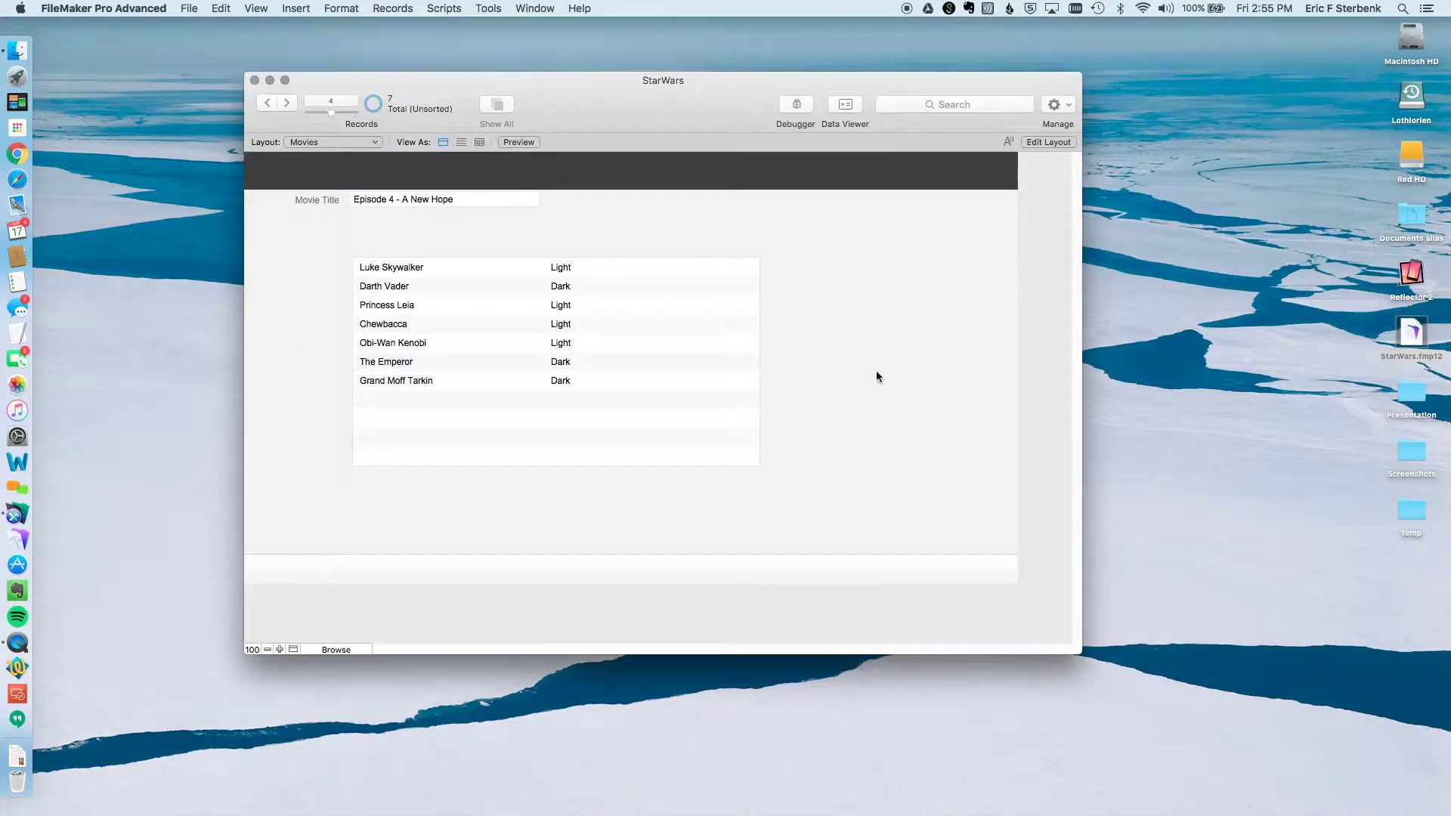
# In Layout mode, place gForceFilter above the Characters portal beside its label.
pyautogui.press('super+l')
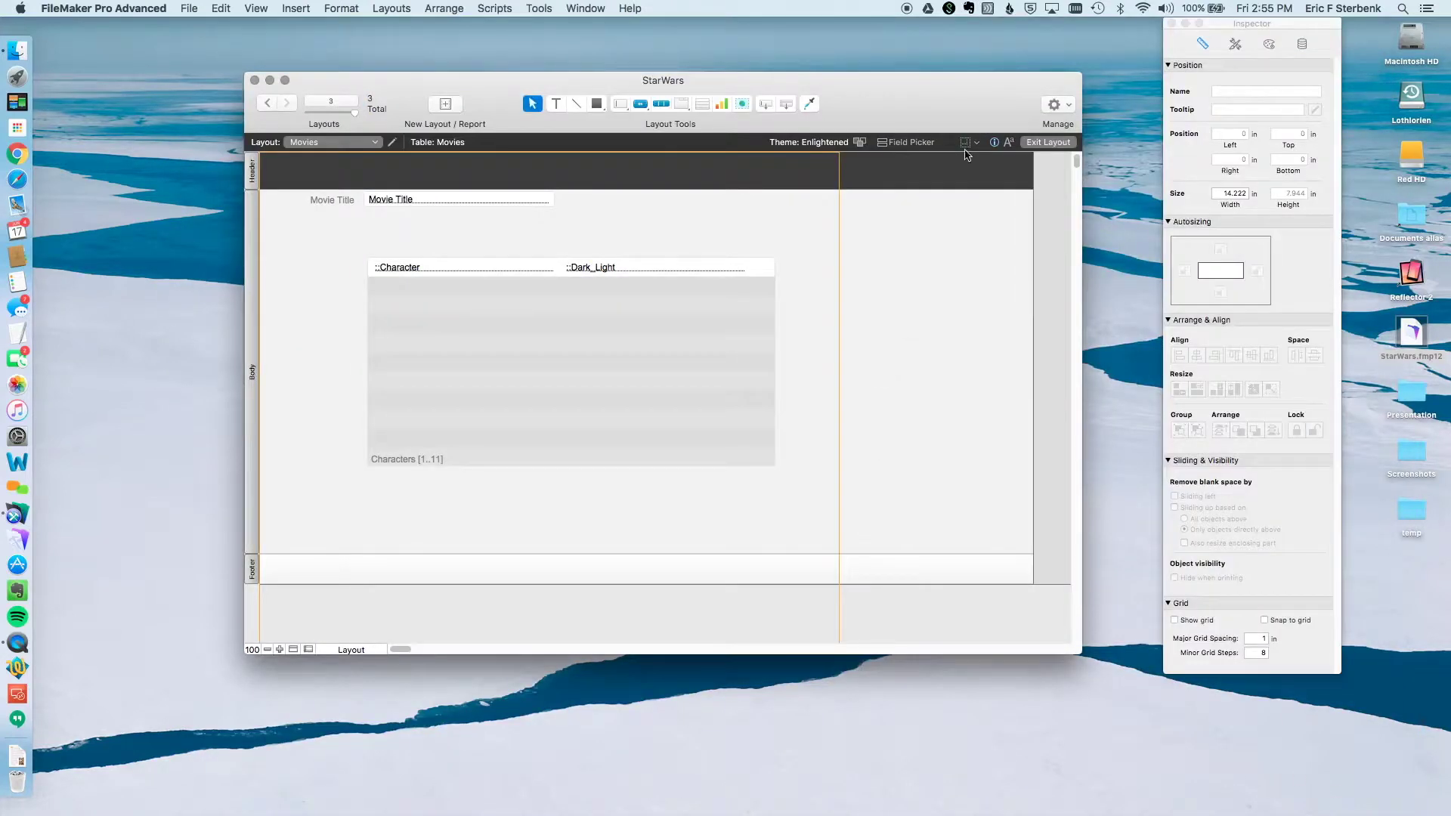
pyautogui.click(910, 142)
pyautogui.moveTo(1217, 152); pyautogui.dragTo(374, 244)
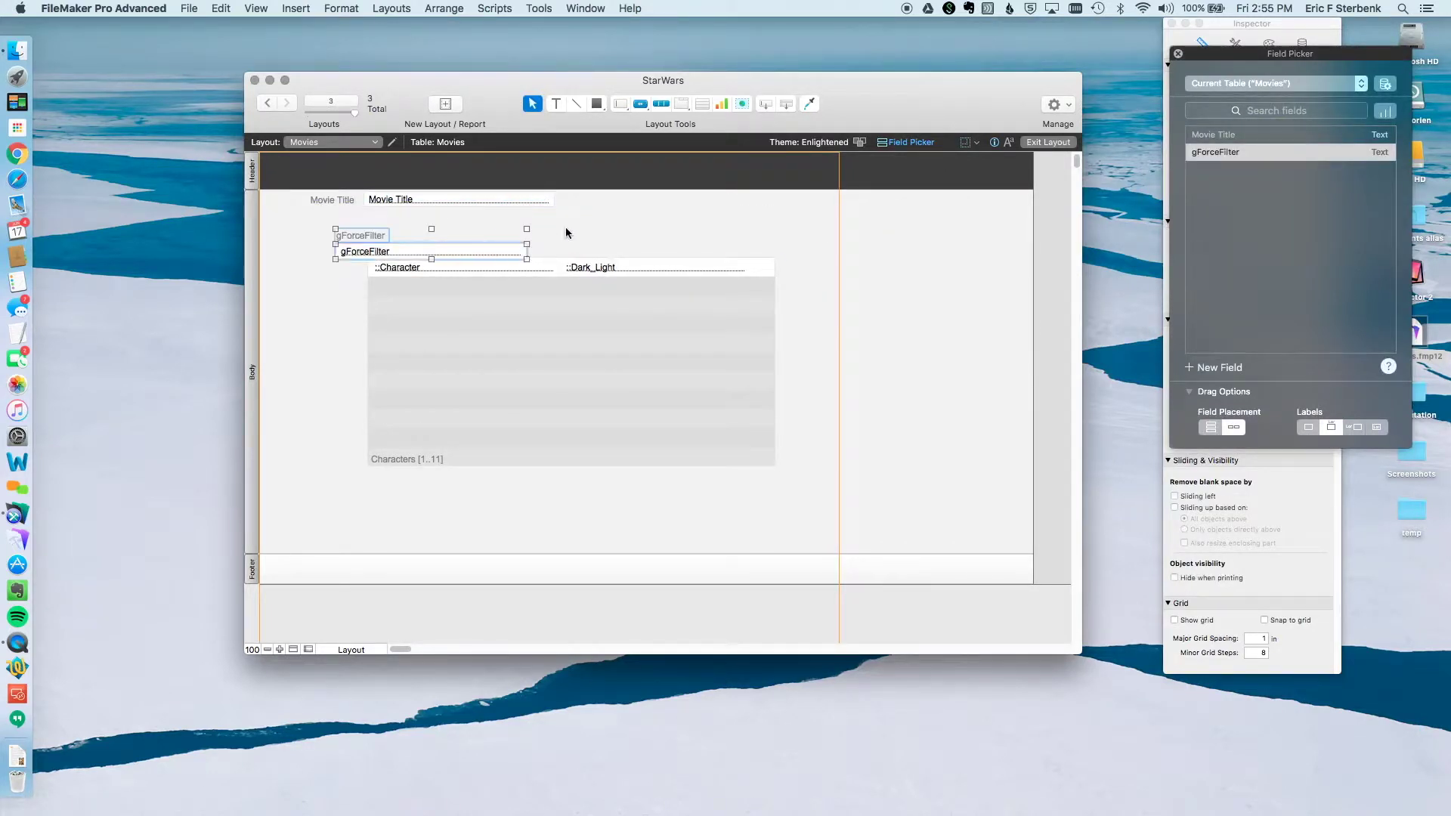
pyautogui.click(568, 225)
pyautogui.moveTo(467, 251); pyautogui.dragTo(522, 236)
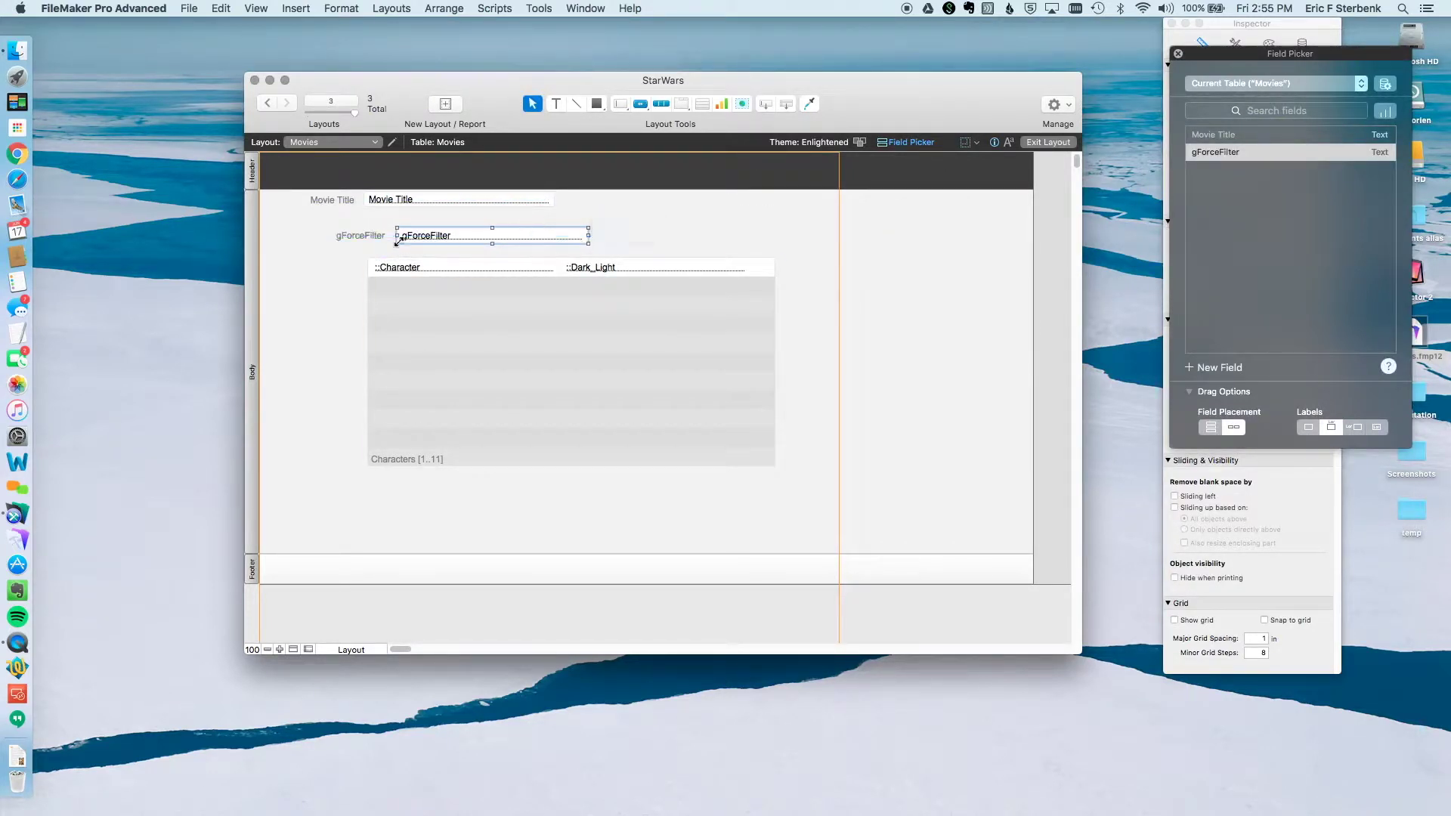
pyautogui.click(344, 255)
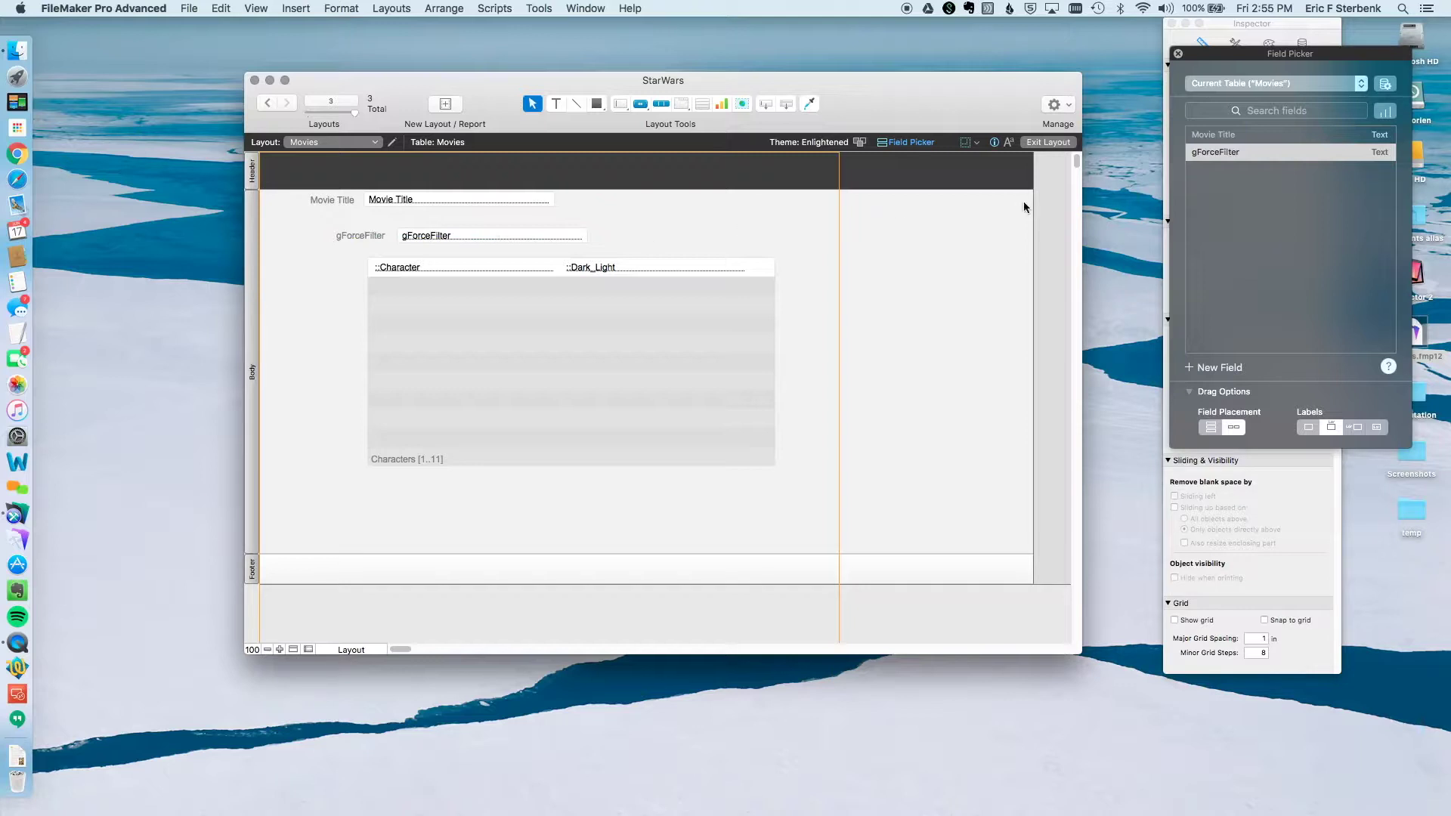
# Set gForceFilter's control style to Pop-up menu in the Inspector's Data tab.
pyautogui.click(559, 242)
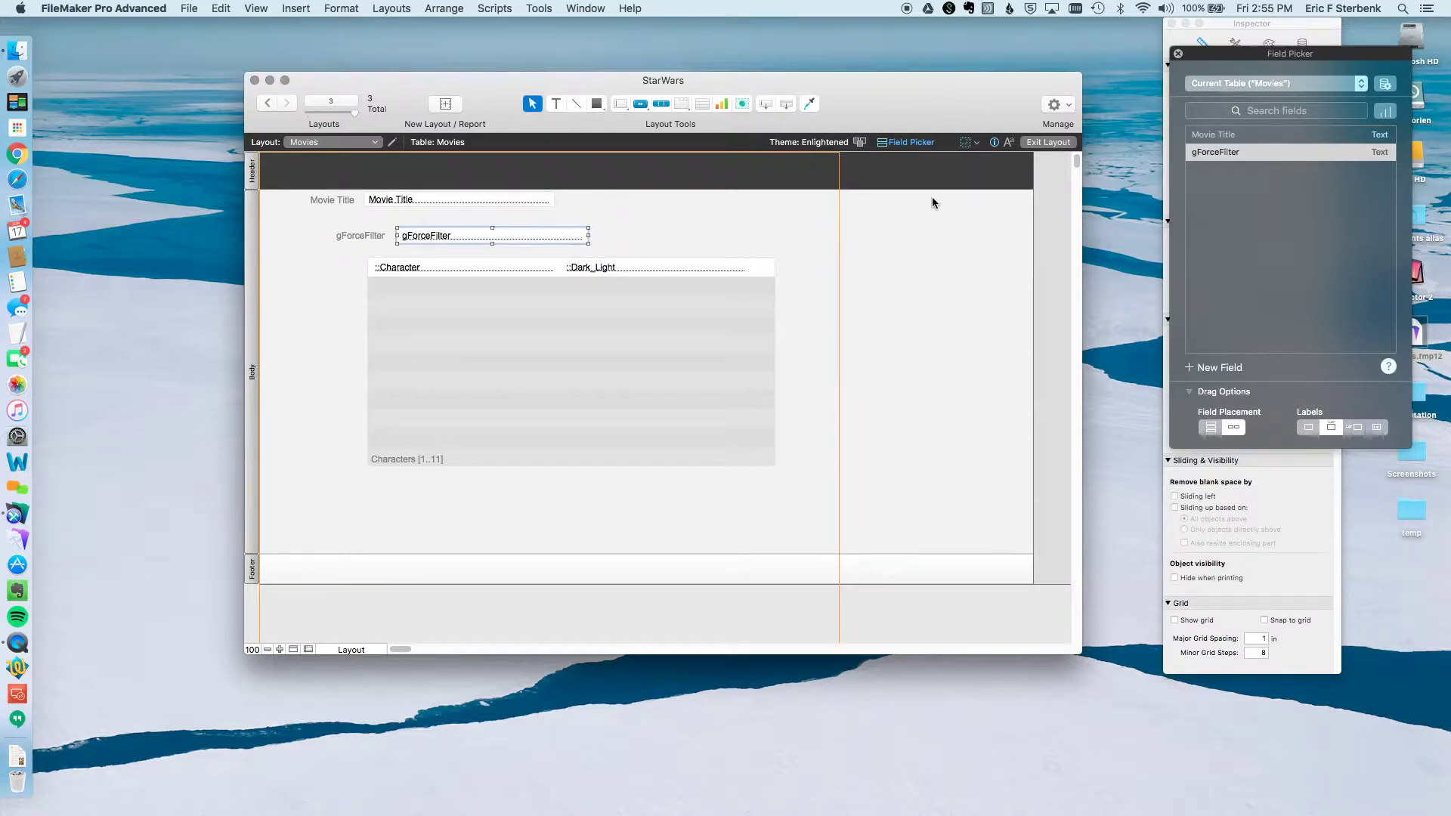
pyautogui.click(1179, 53)
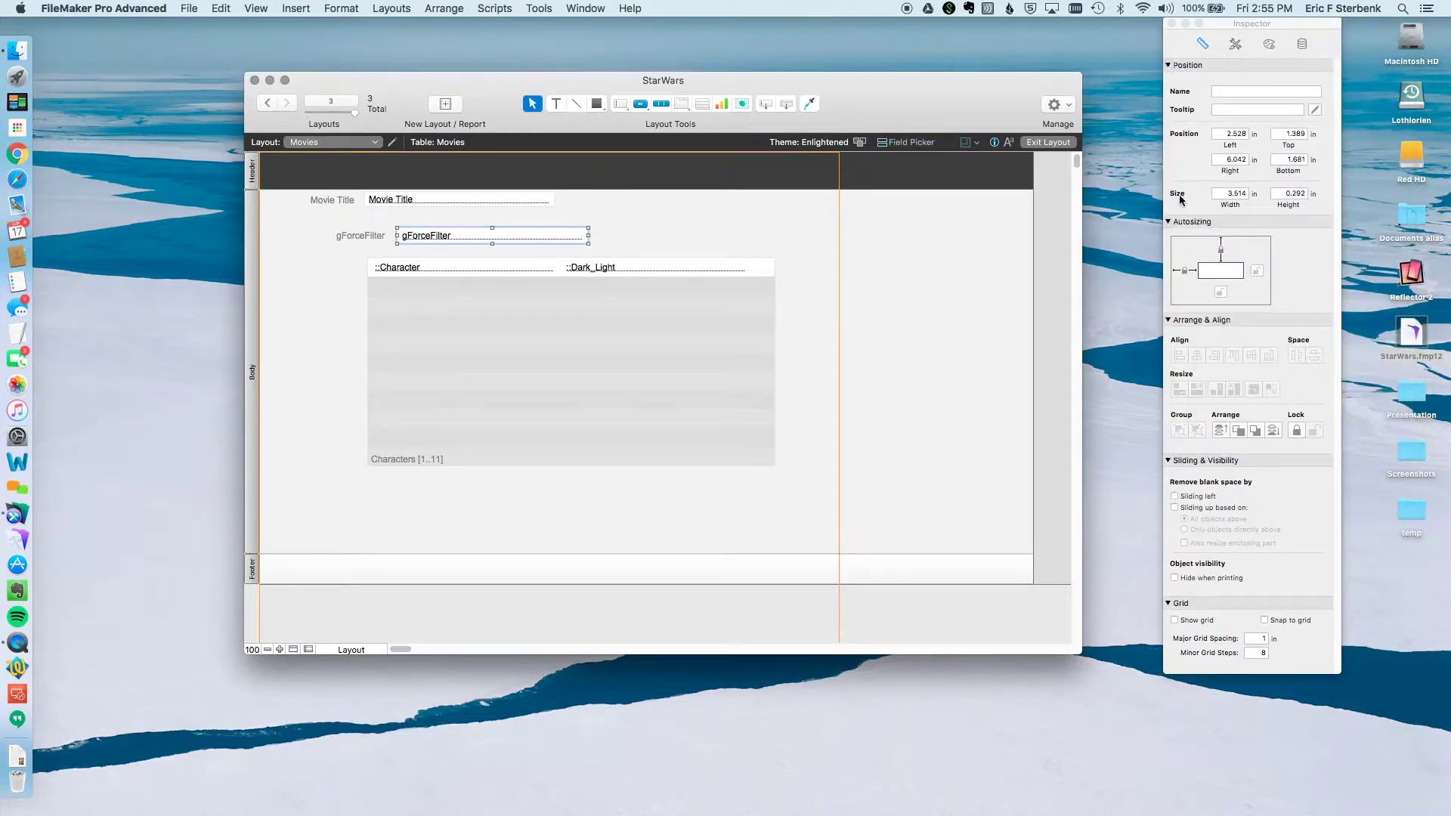
pyautogui.click(1303, 44)
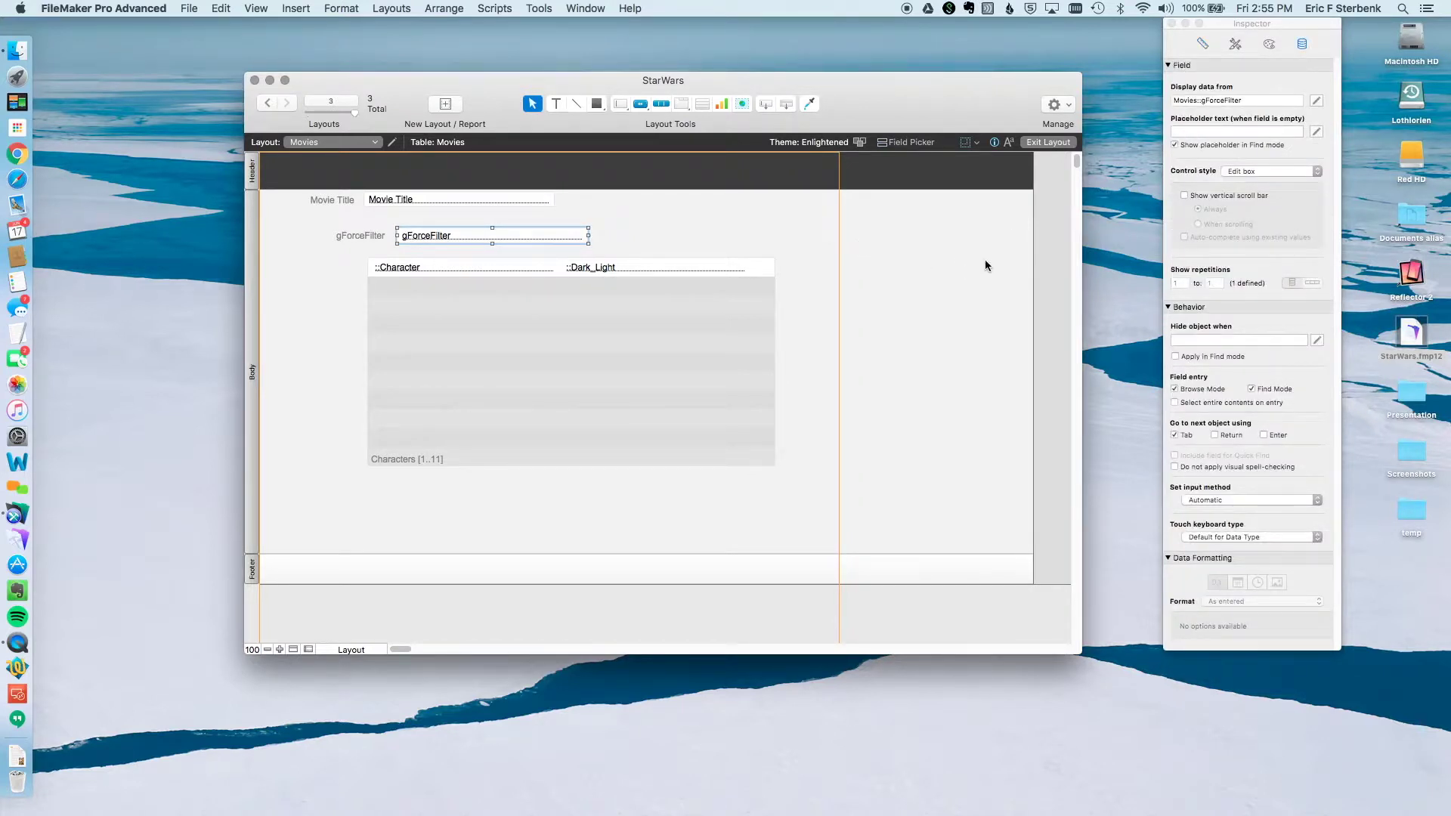
pyautogui.click(1237, 174)
pyautogui.click(1244, 192)
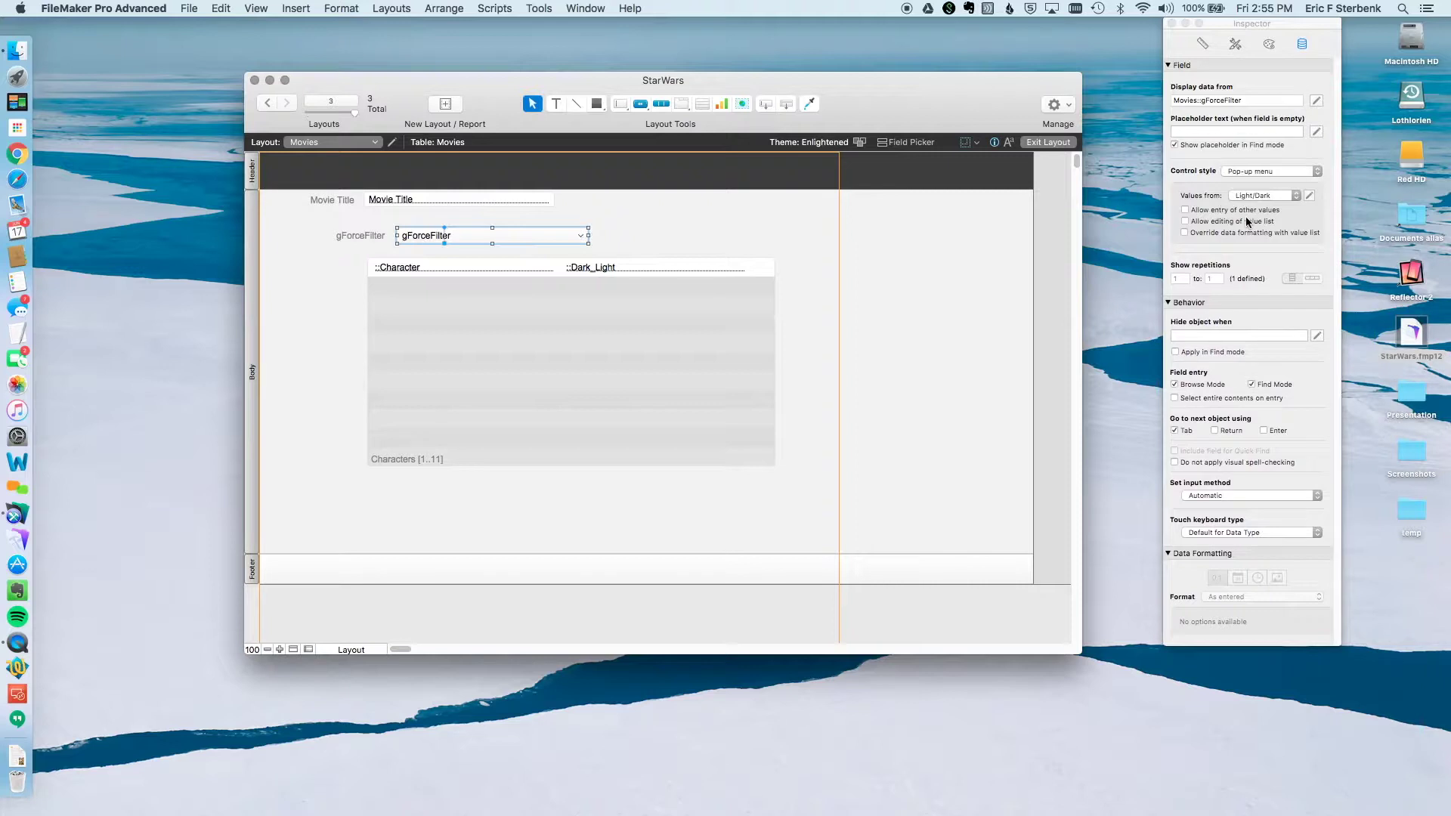
pyautogui.click(705, 238)
# In Browse mode, try Light and Dark in gForceFilter, leaving it on Light.
pyautogui.press('super+b')
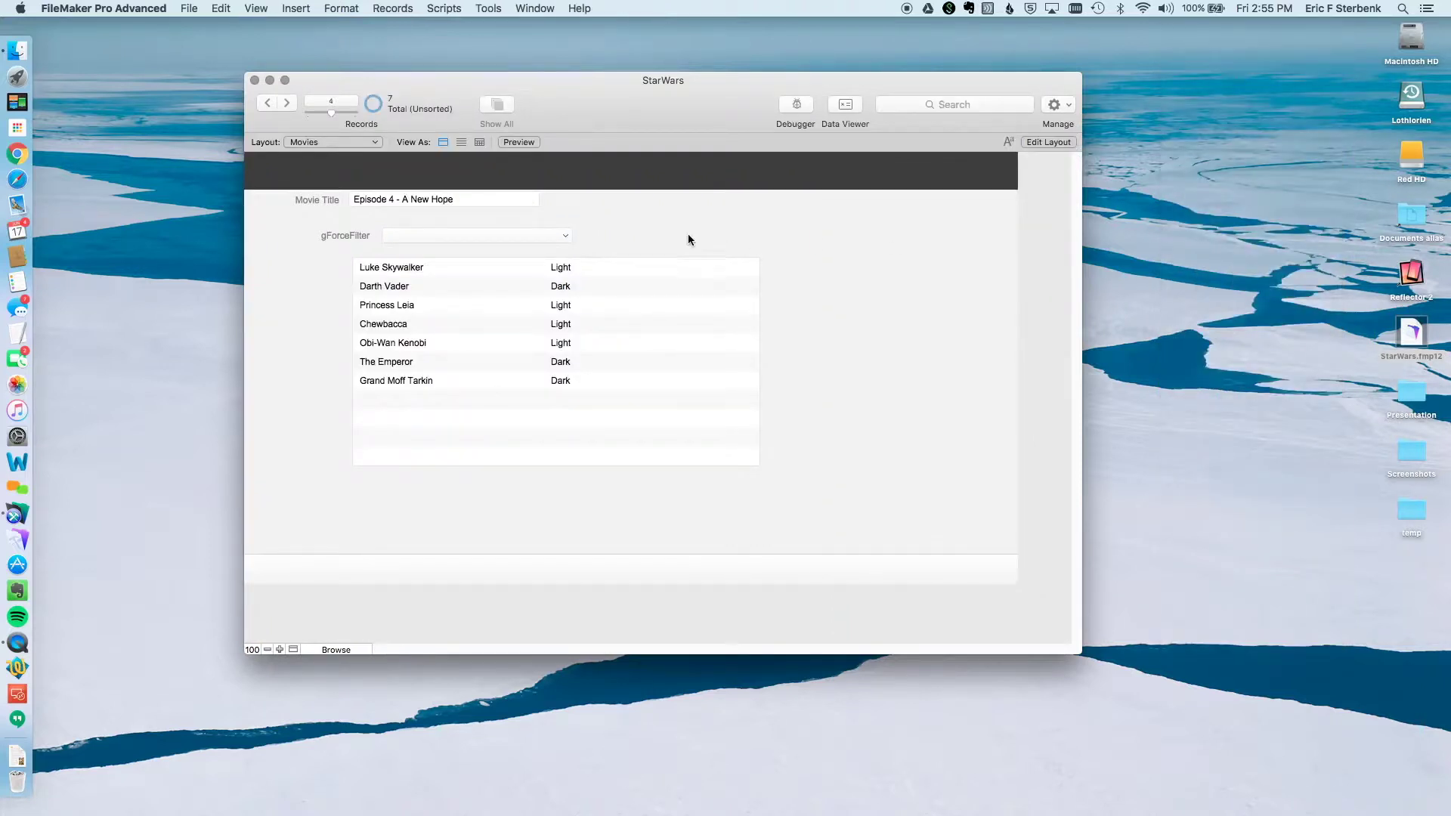
pyautogui.click(548, 238)
pyautogui.click(548, 238)
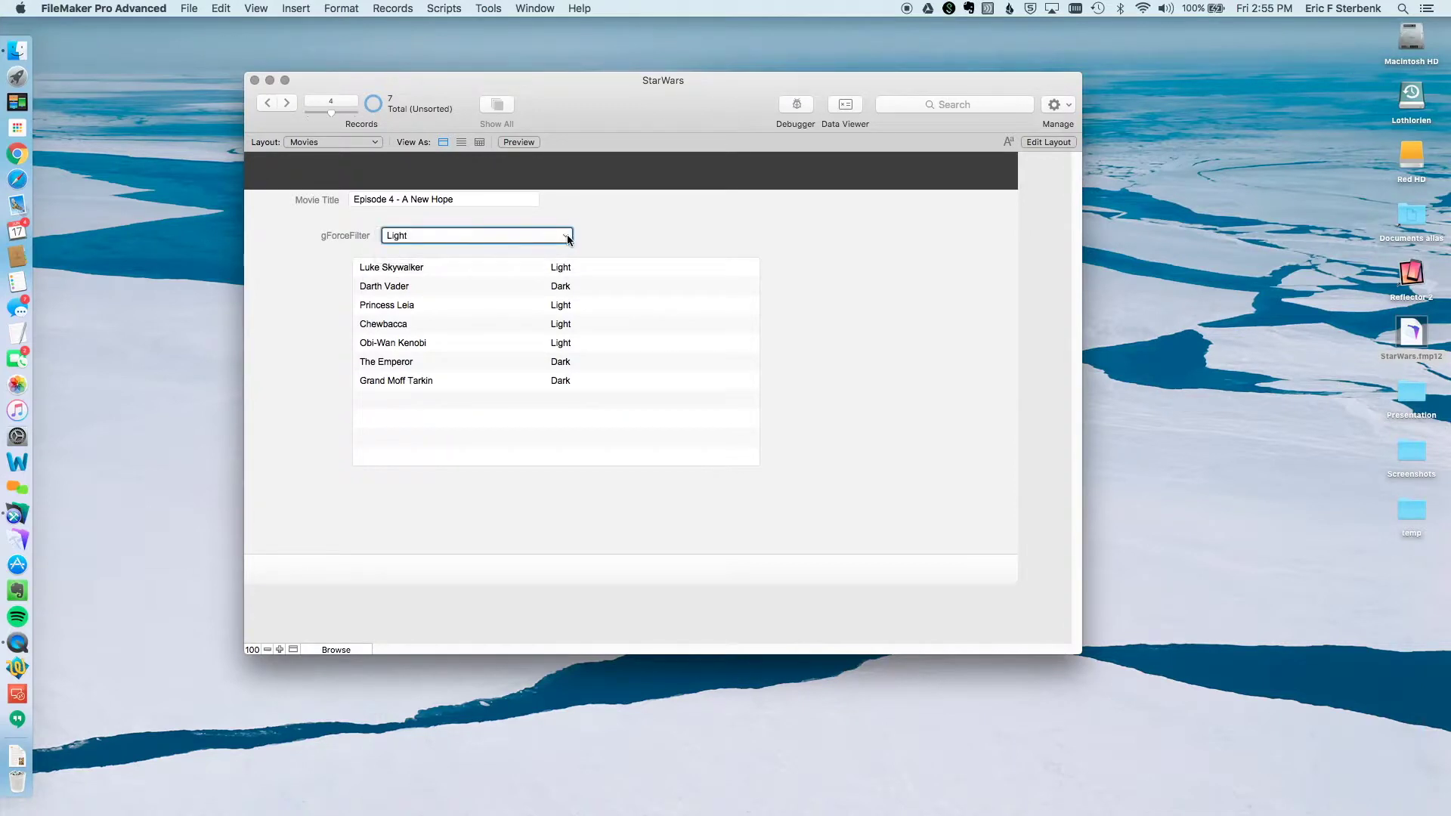
pyautogui.click(560, 238)
pyautogui.click(629, 251)
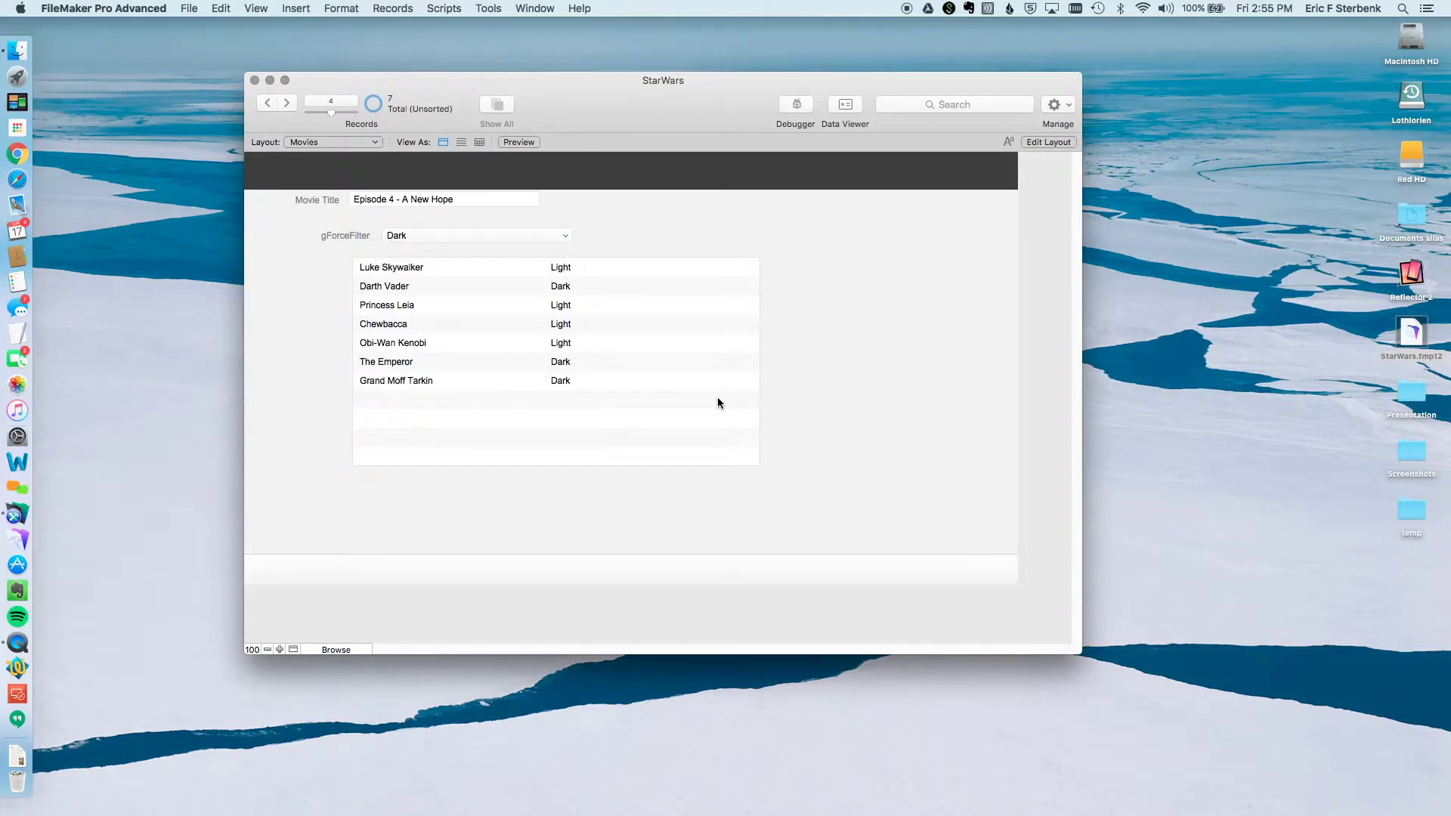
pyautogui.click(511, 239)
pyautogui.click(510, 225)
# Turn on portal record filtering and insert Movies::gForceFilter into the filter calculation.
pyautogui.press('super+l')
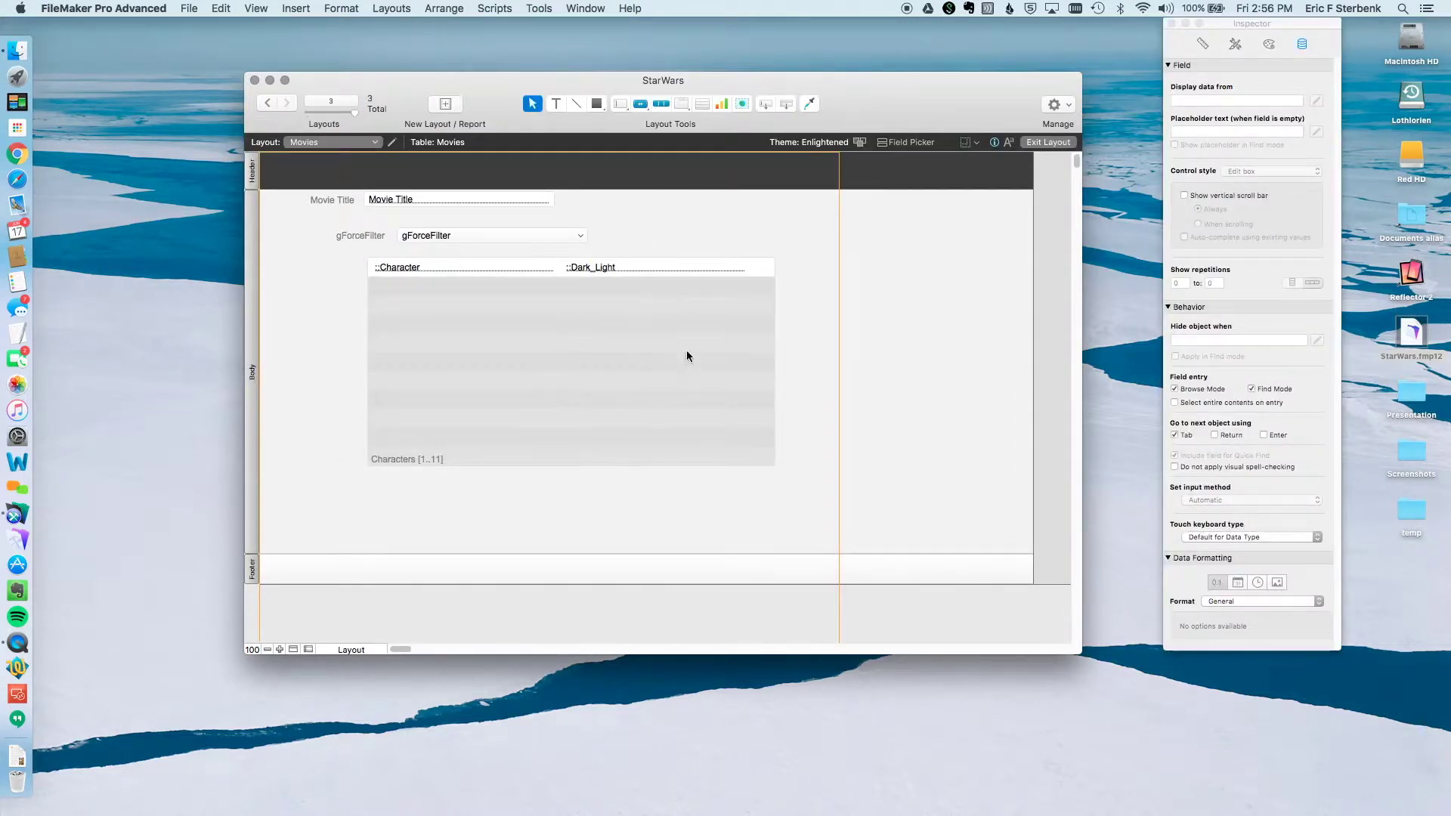
pyautogui.doubleClick(571, 366)
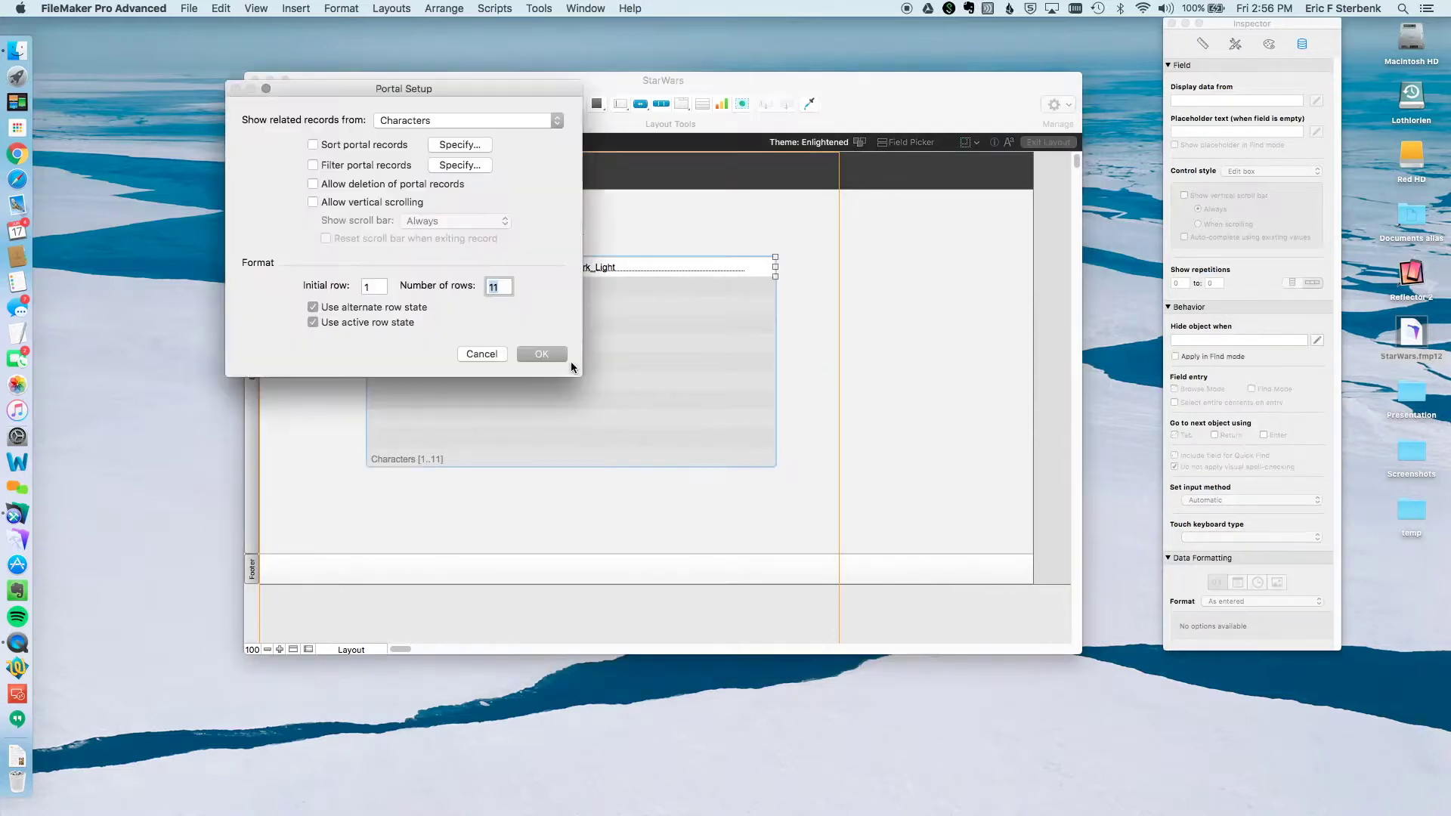
pyautogui.click(365, 167)
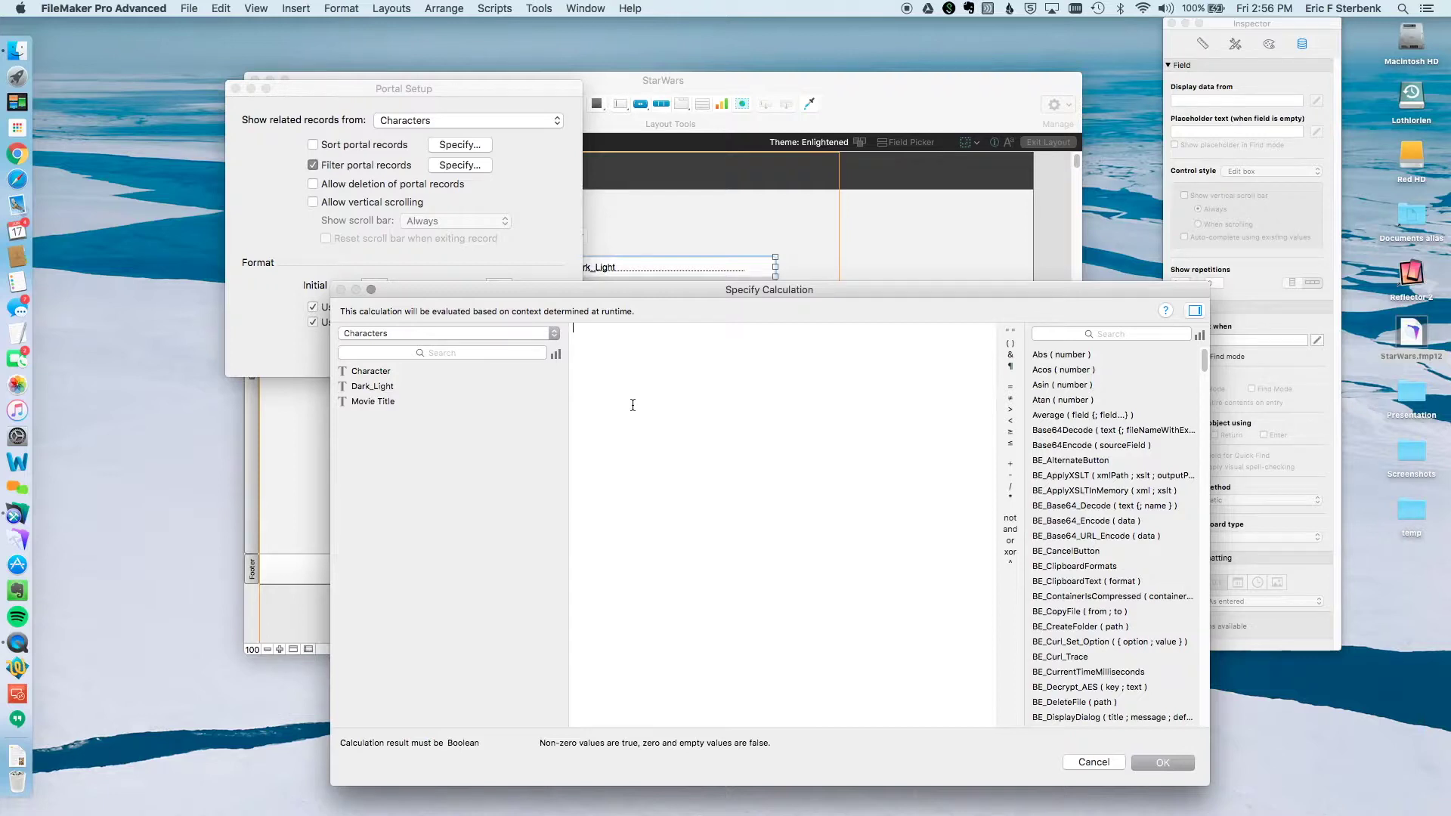
pyautogui.click(440, 334)
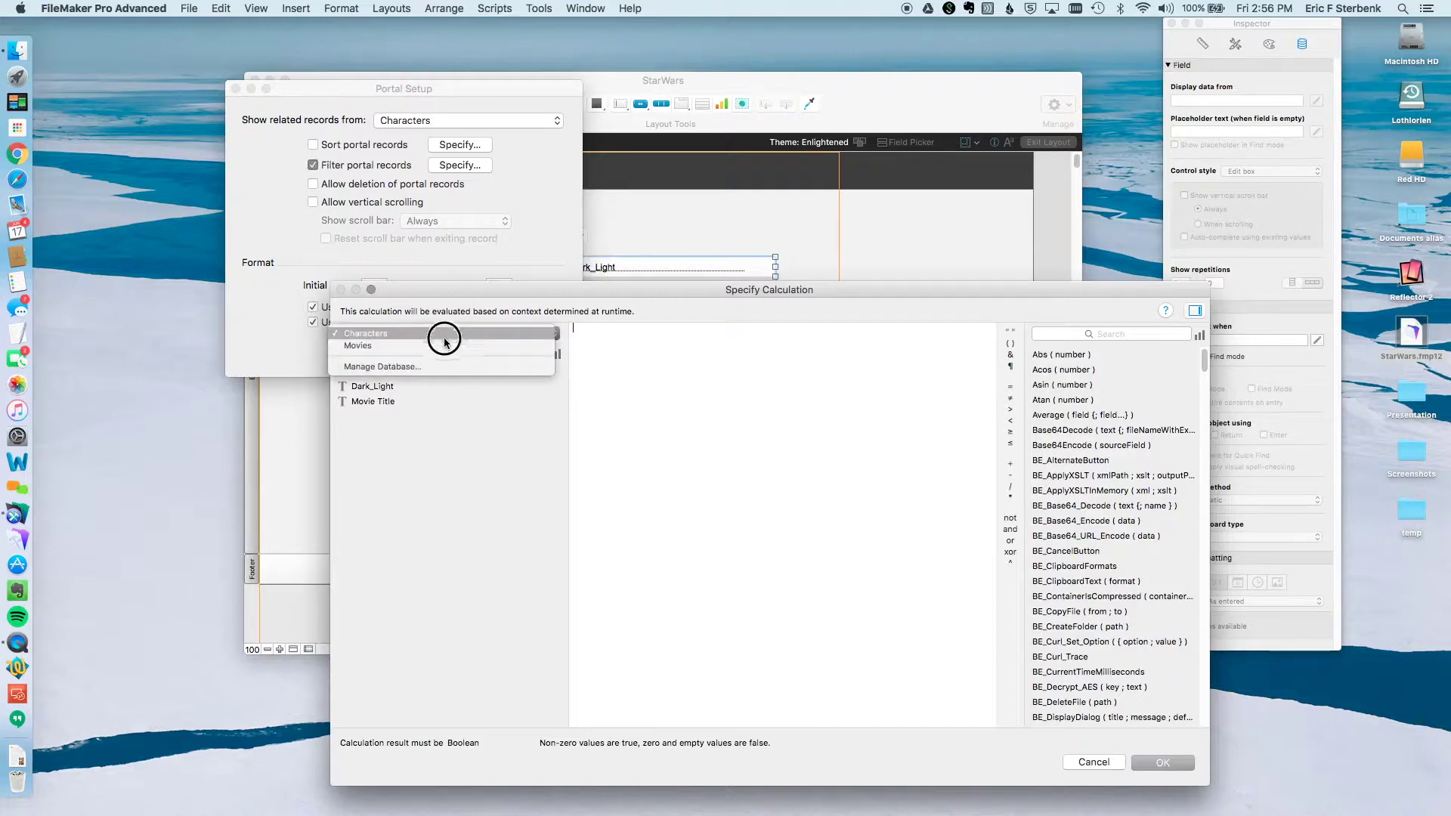
pyautogui.click(443, 344)
pyautogui.click(421, 387)
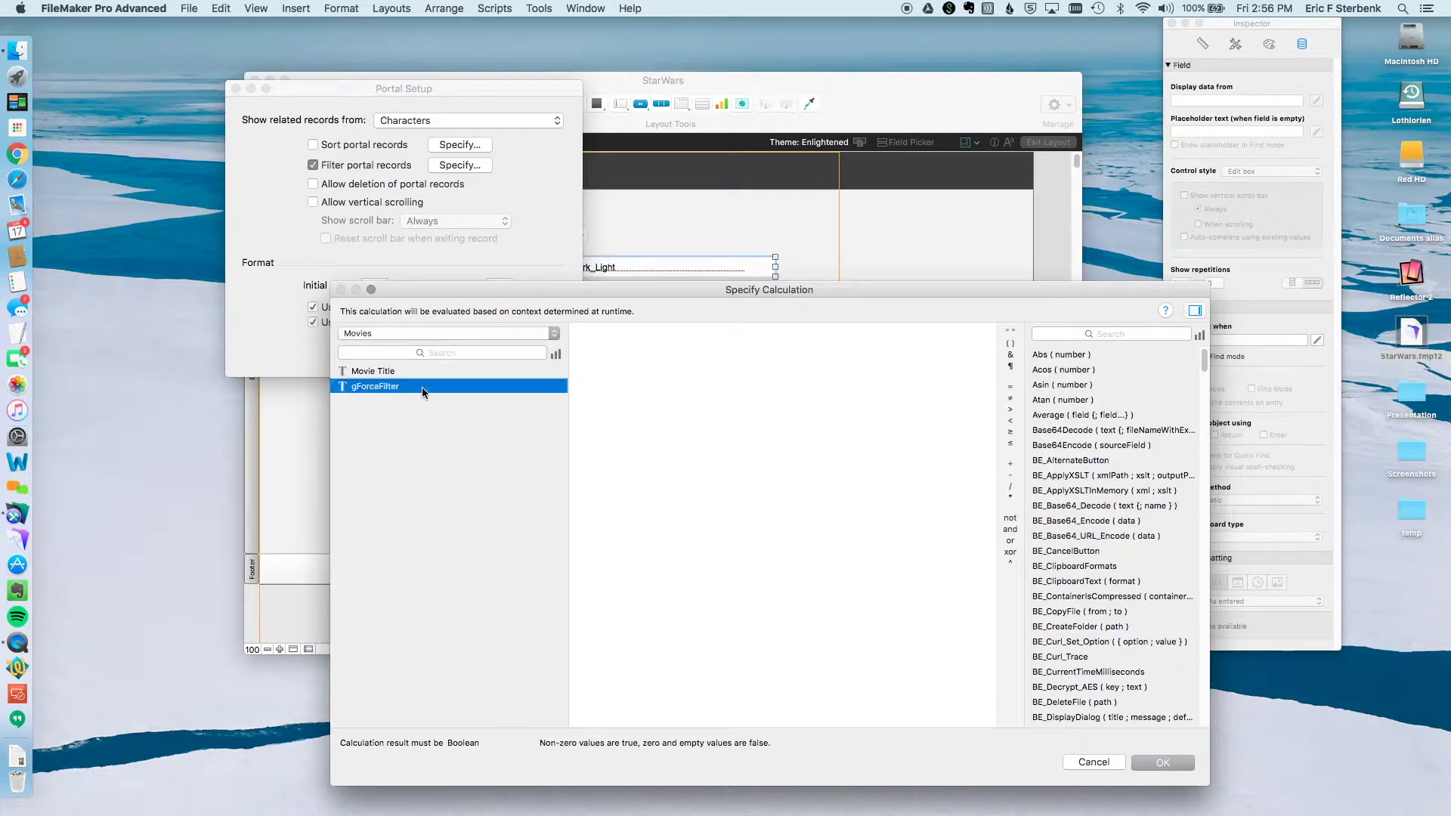
pyautogui.doubleClick(421, 387)
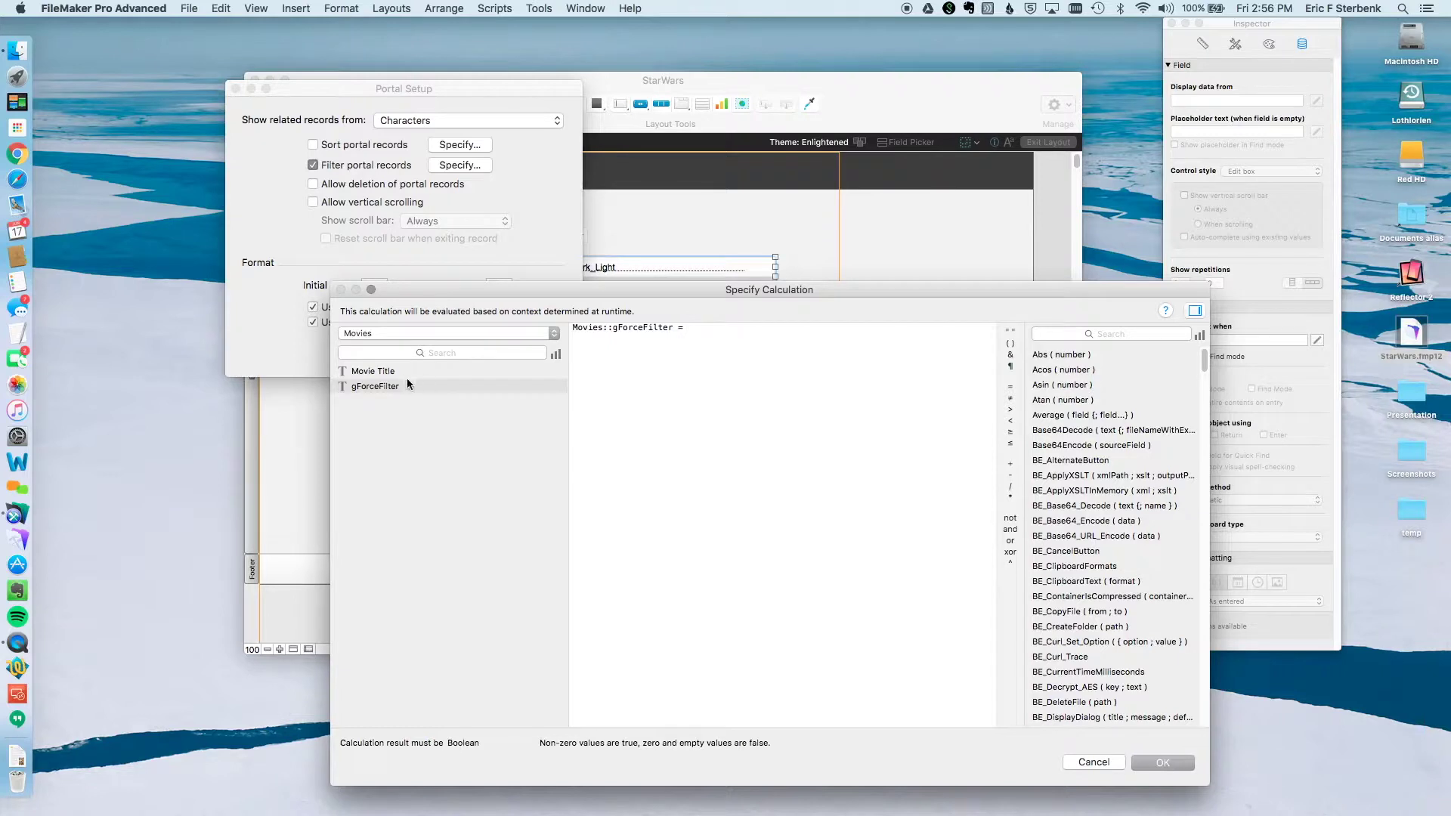
# Complete the formula as Movies::gForceFilter = Characters::Dark_Light and confirm the portal setup.
pyautogui.click(407, 334)
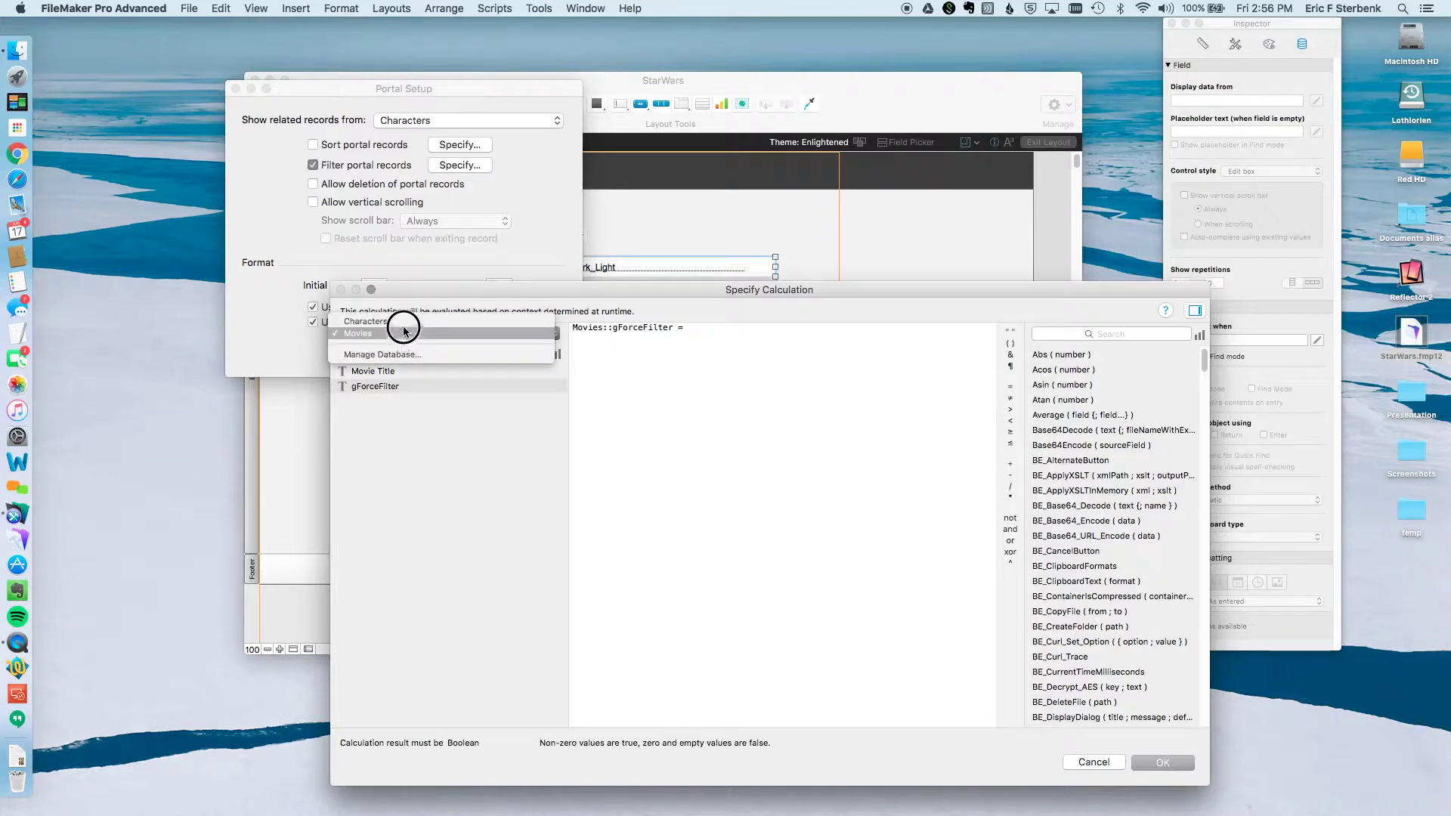
pyautogui.click(406, 323)
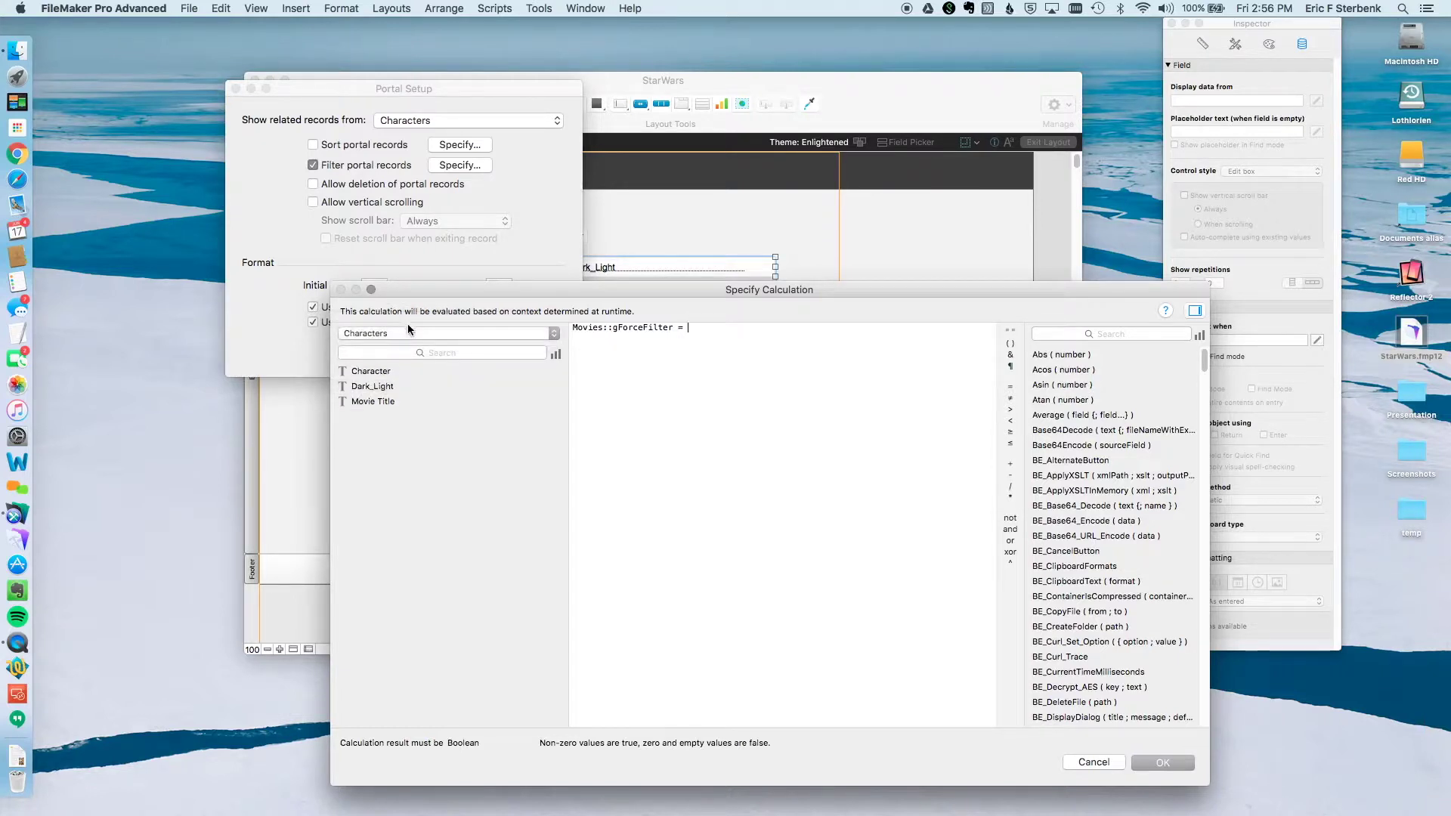
pyautogui.doubleClick(382, 386)
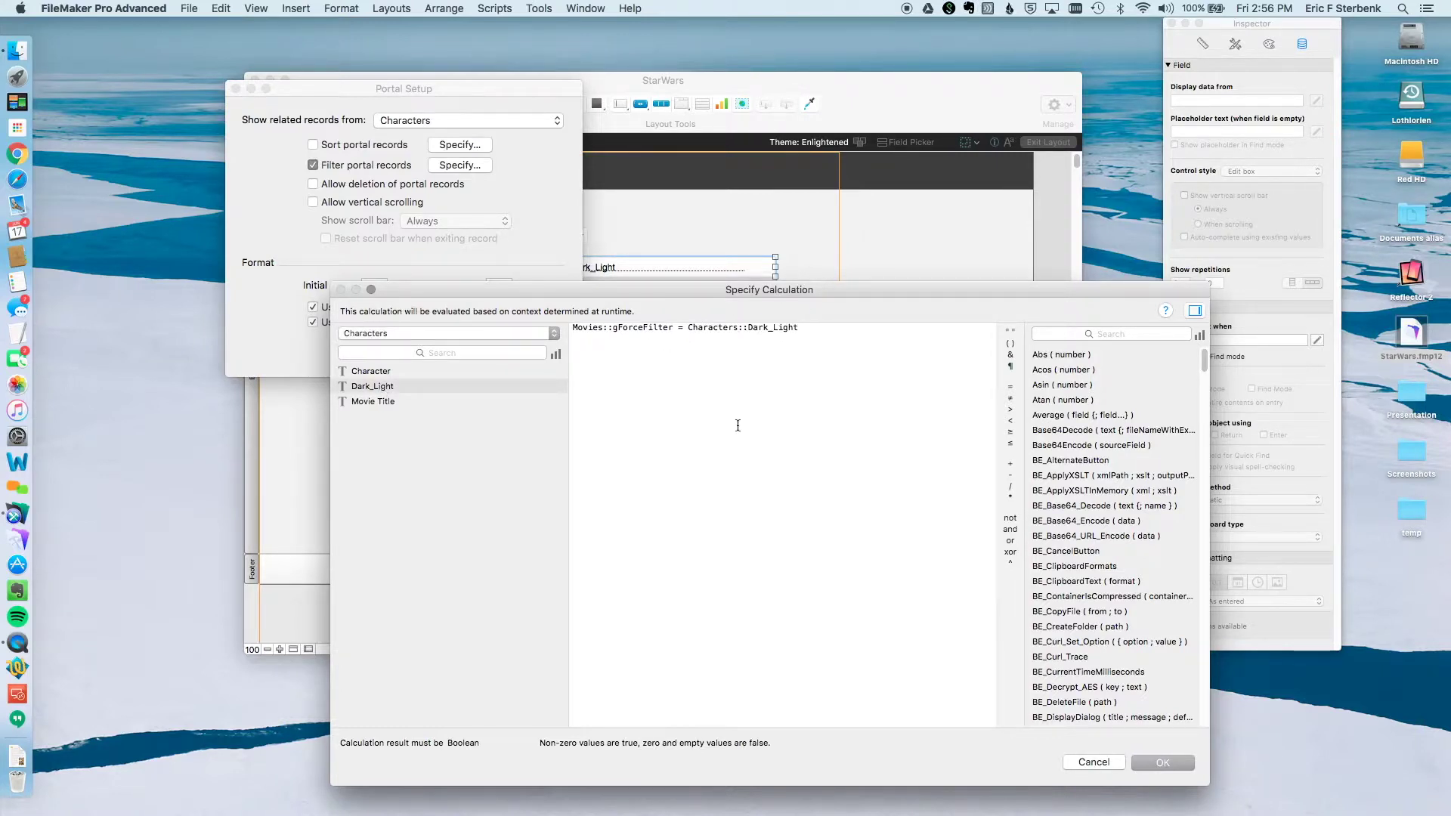
pyautogui.click(1152, 761)
pyautogui.click(542, 353)
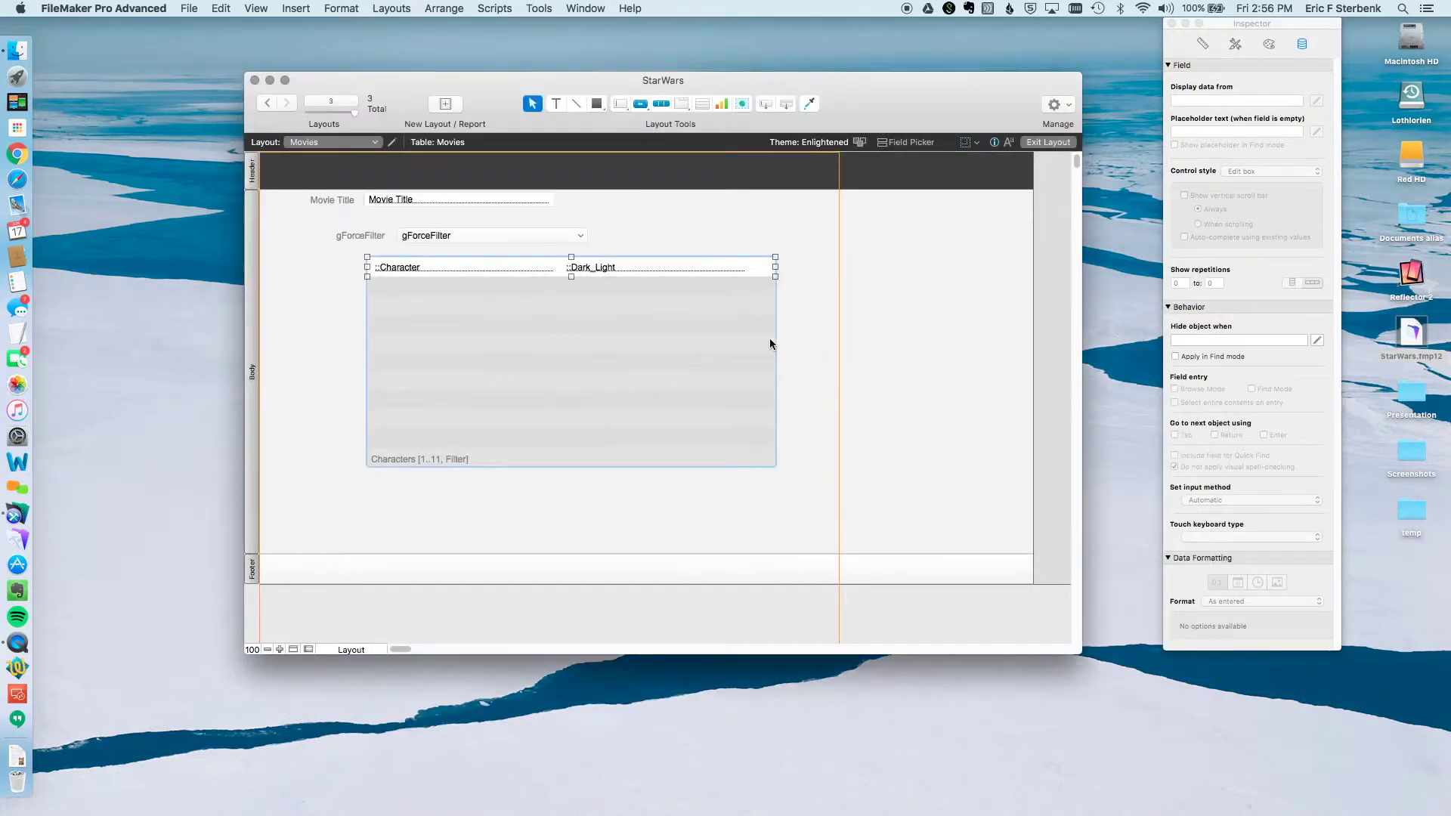
pyautogui.press('super+b')
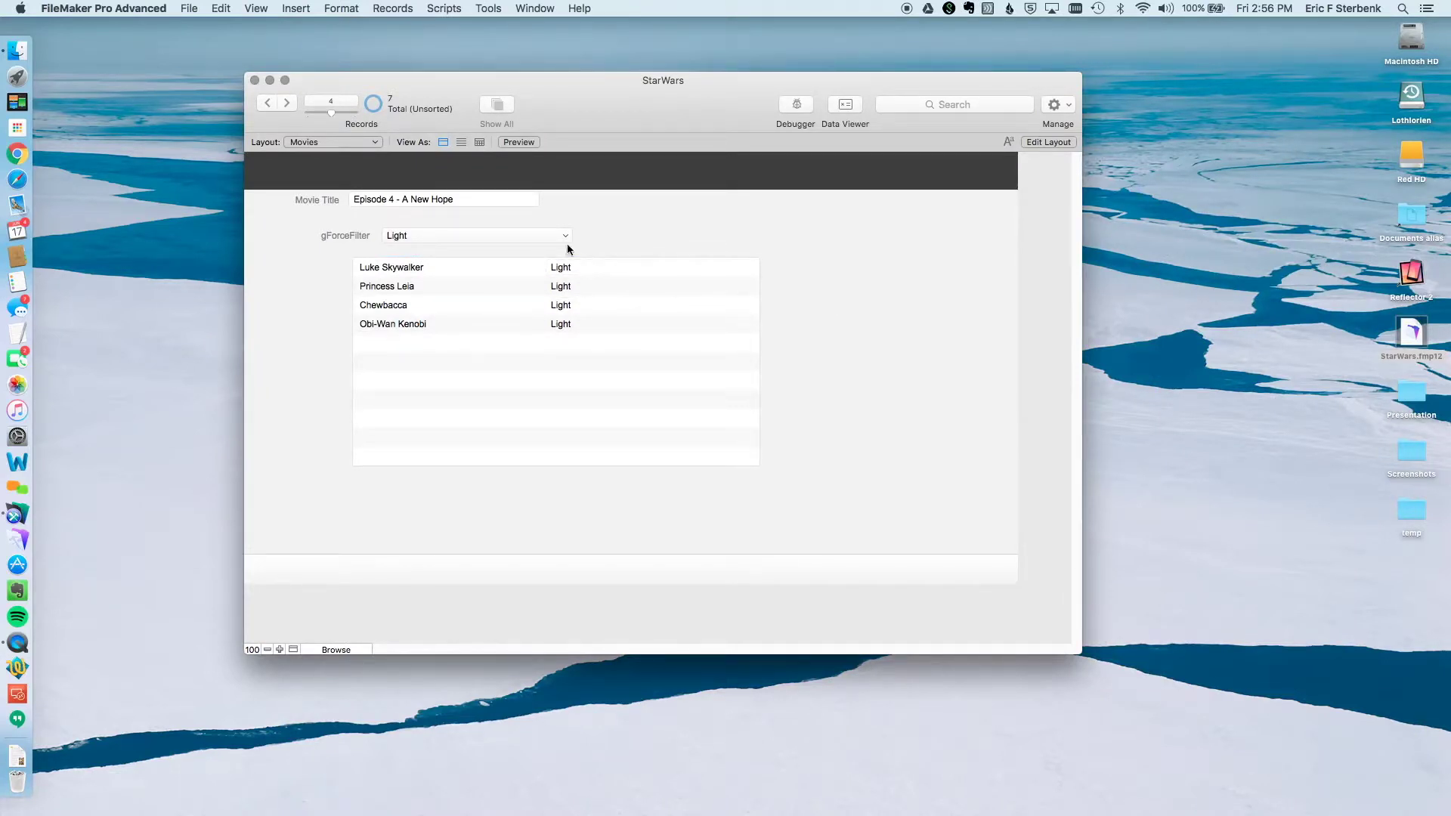
# Step through the movie records to check each filtered character list, returning to Episode 4 - A New Hope.
pyautogui.click(268, 102)
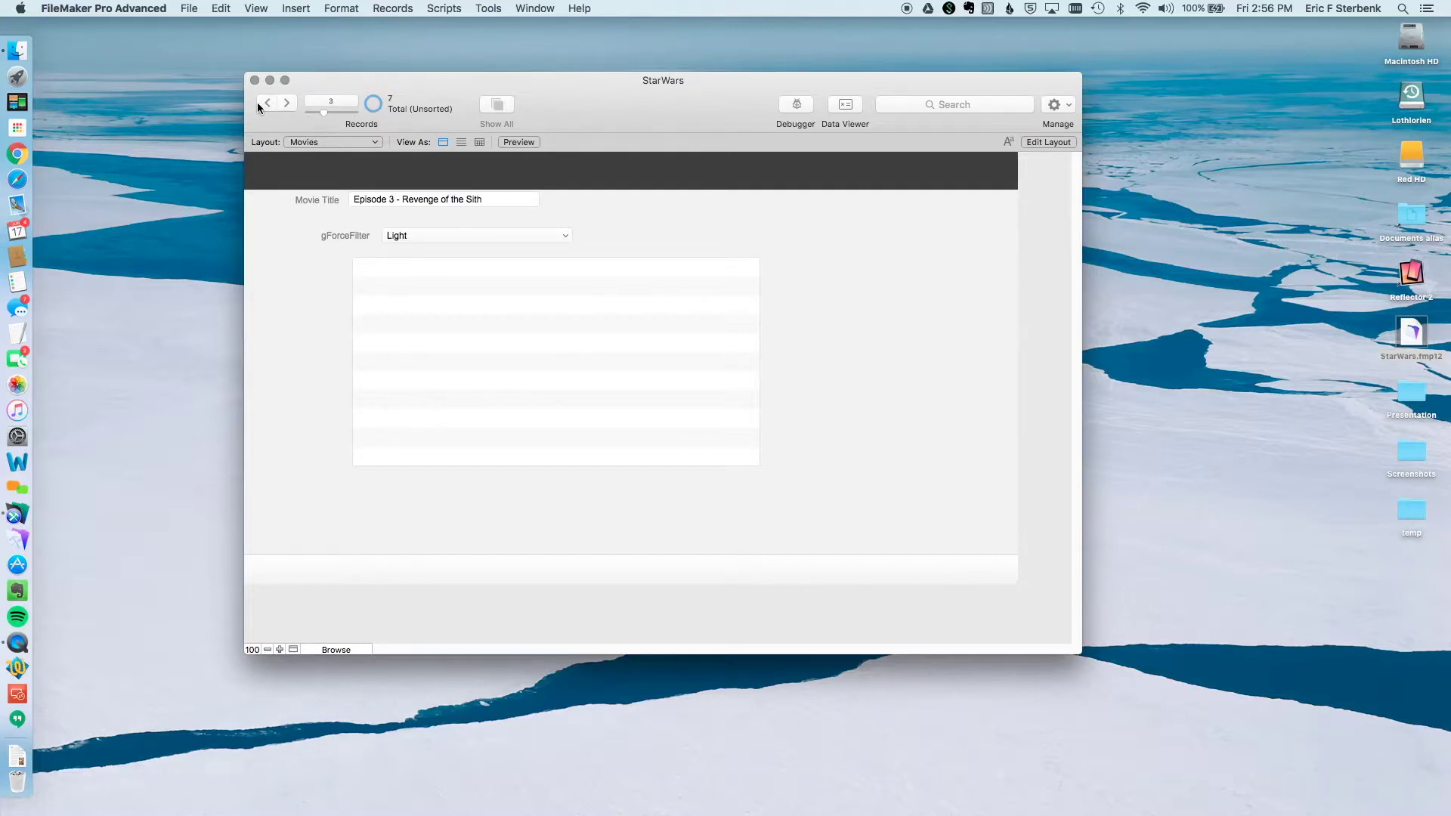
pyautogui.click(261, 103)
pyautogui.click(285, 102)
pyautogui.click(288, 101)
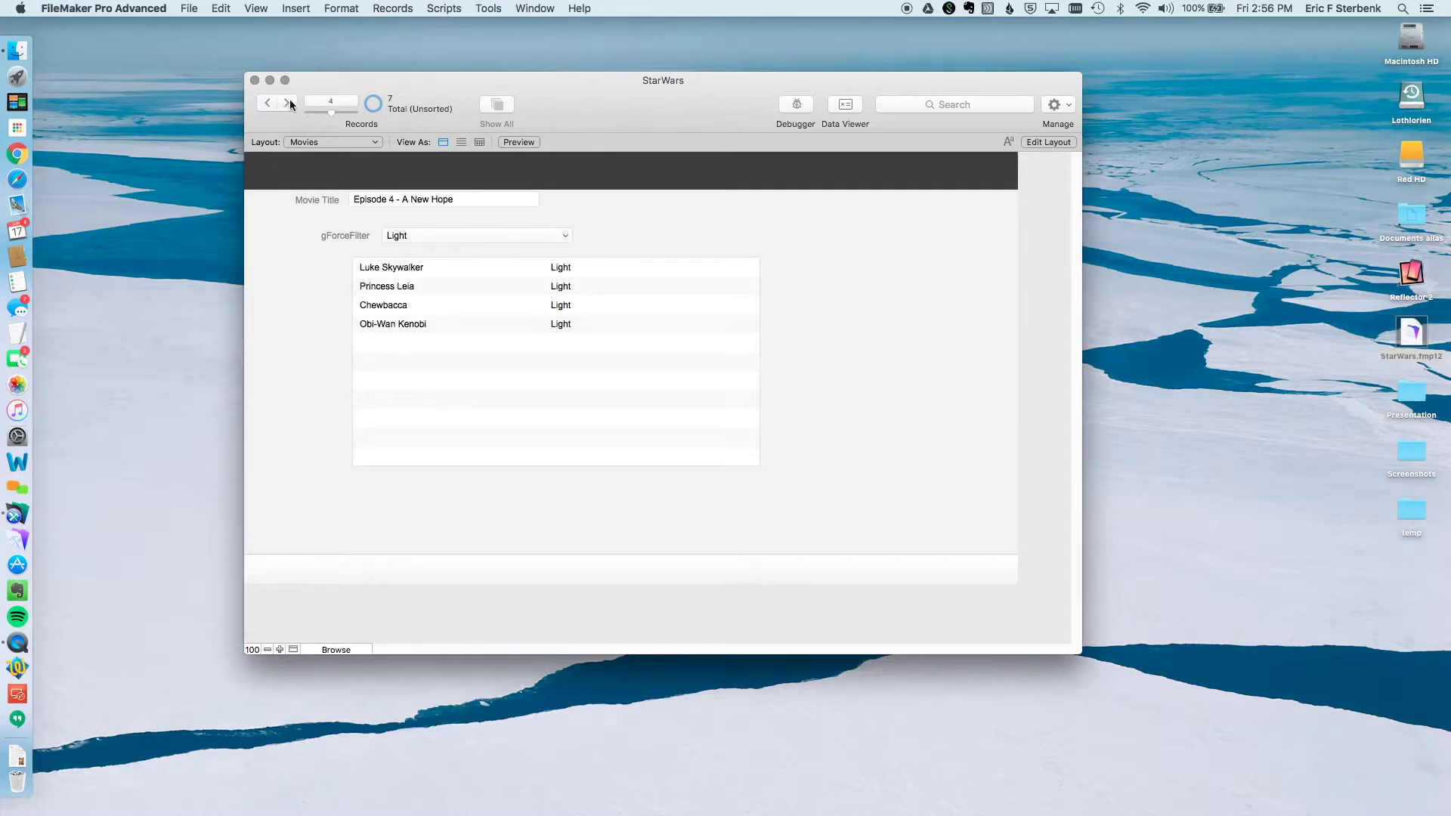
pyautogui.click(288, 100)
pyautogui.click(289, 101)
pyautogui.click(274, 102)
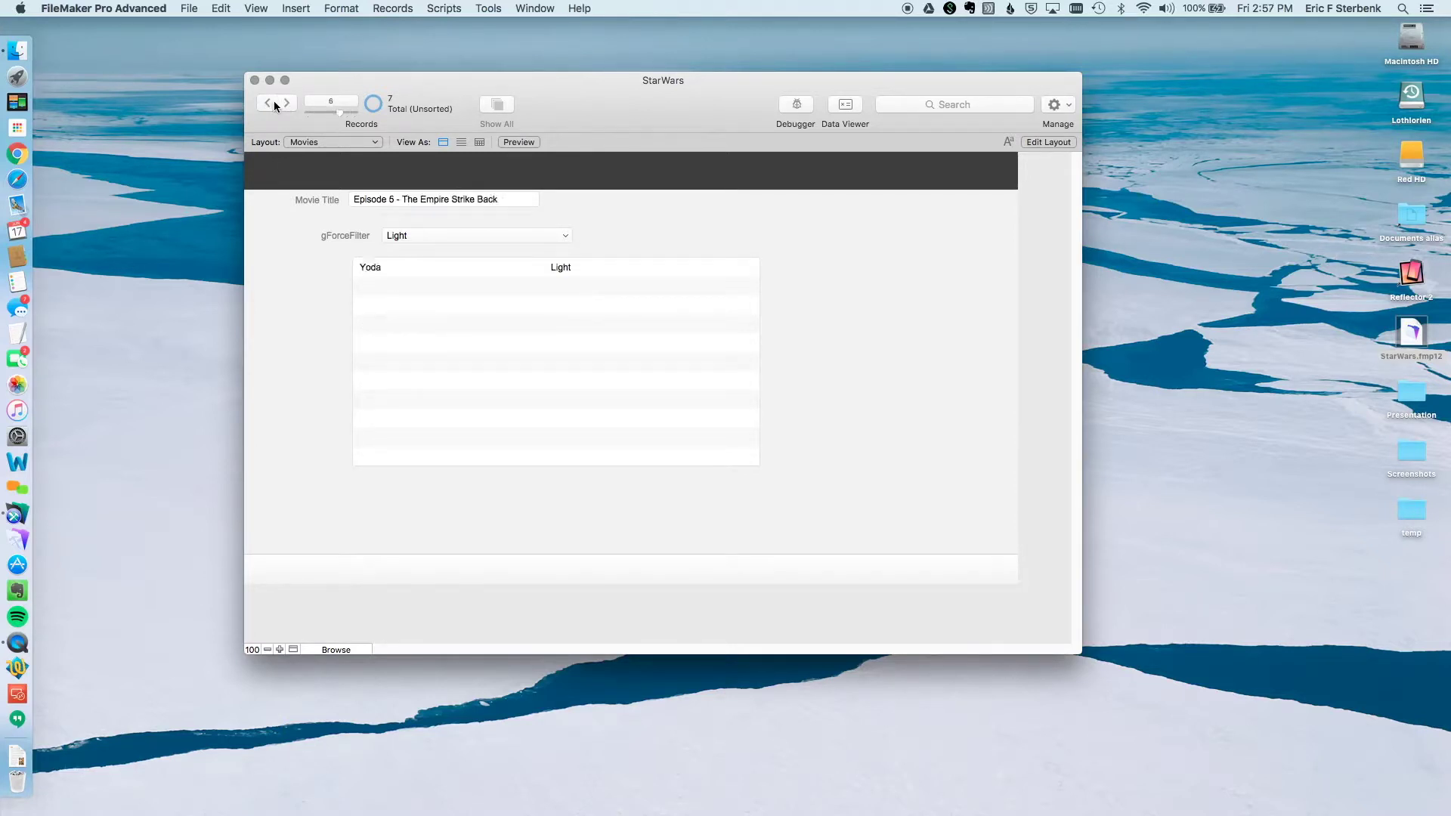
pyautogui.click(274, 102)
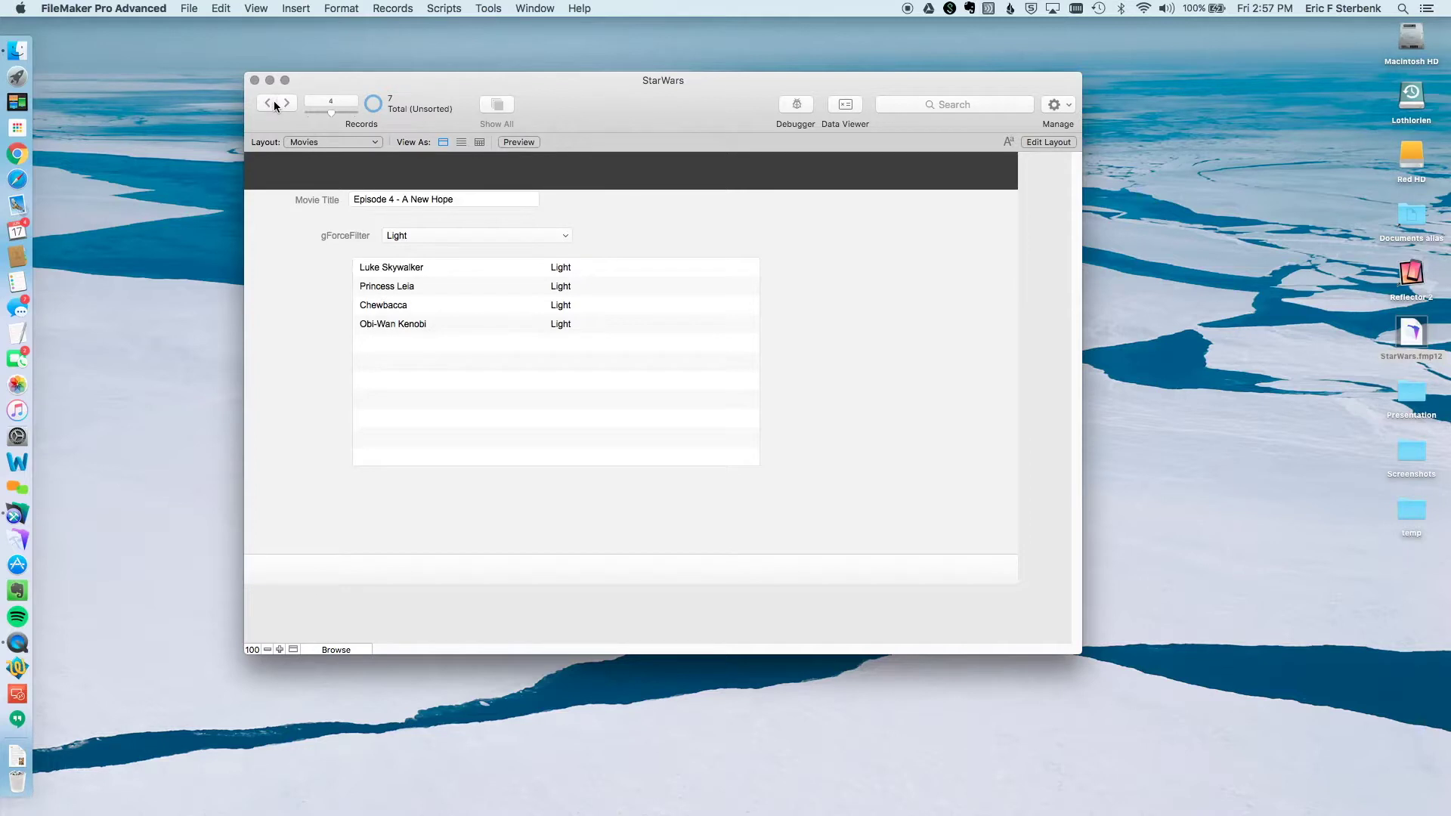
# Change Episode 4's gForceFilter from Light to Dark.
pyautogui.click(557, 237)
pyautogui.click(647, 230)
pyautogui.press('Down')
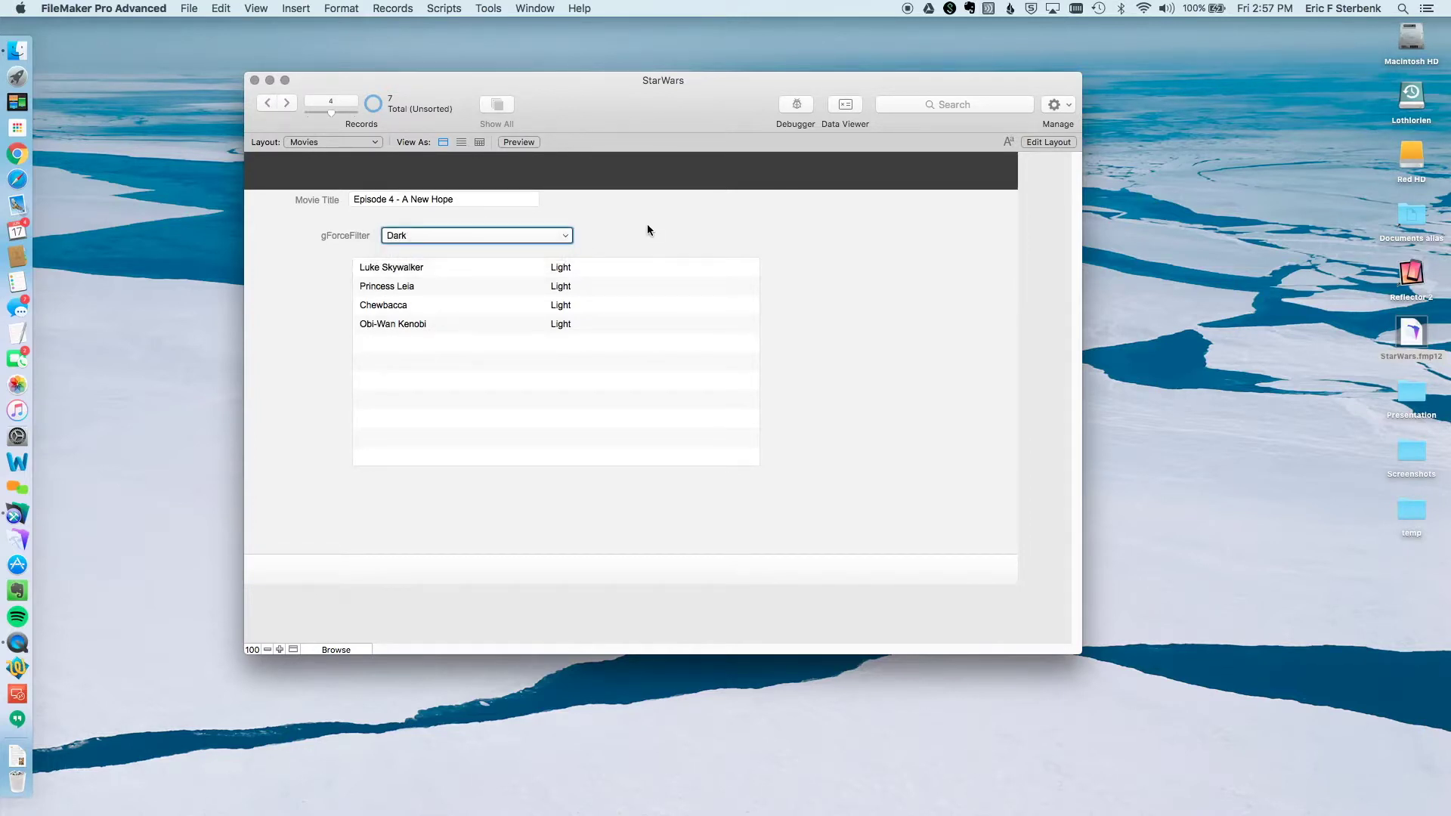
pyautogui.click(647, 225)
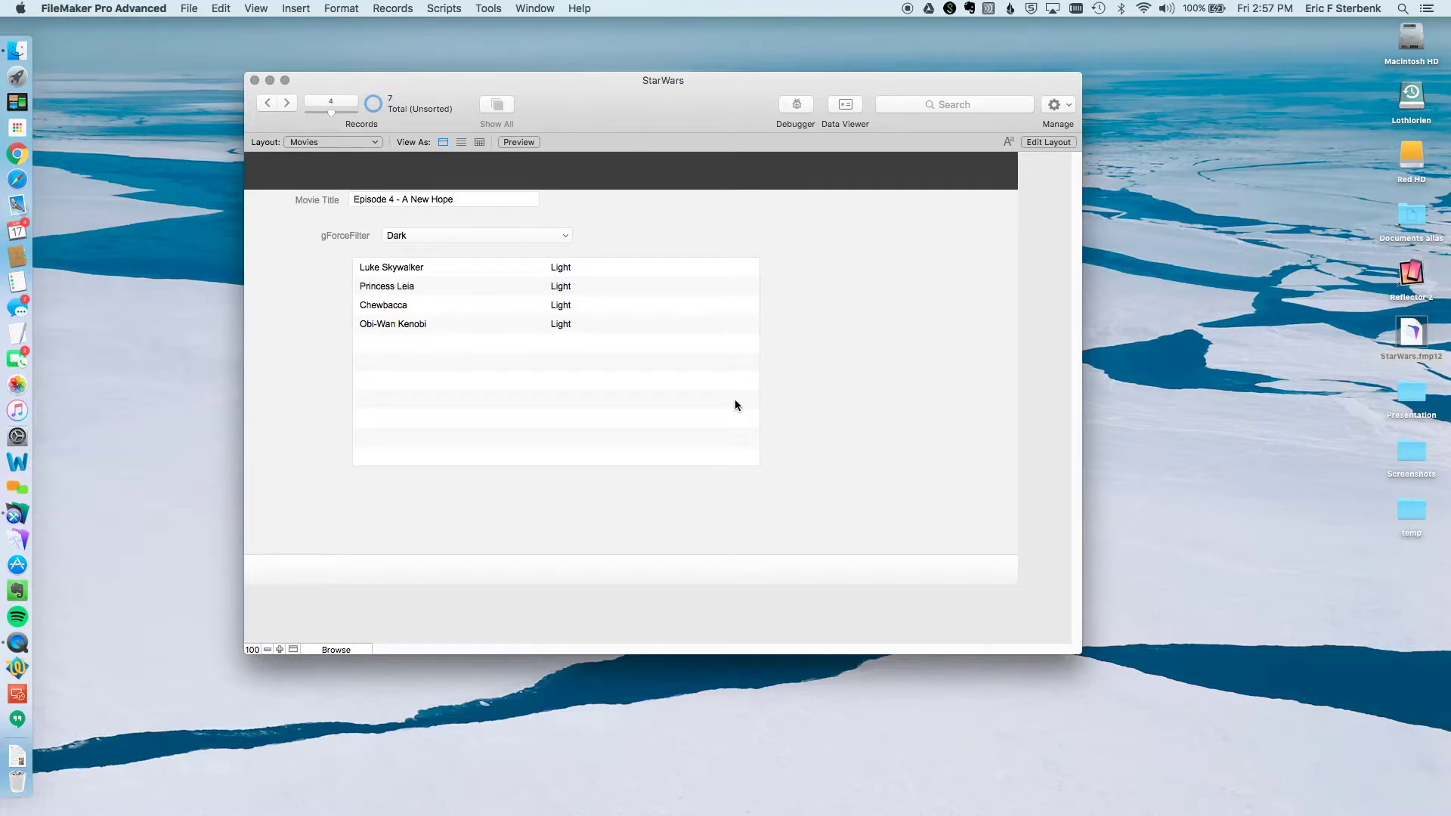
pyautogui.press('super+l')
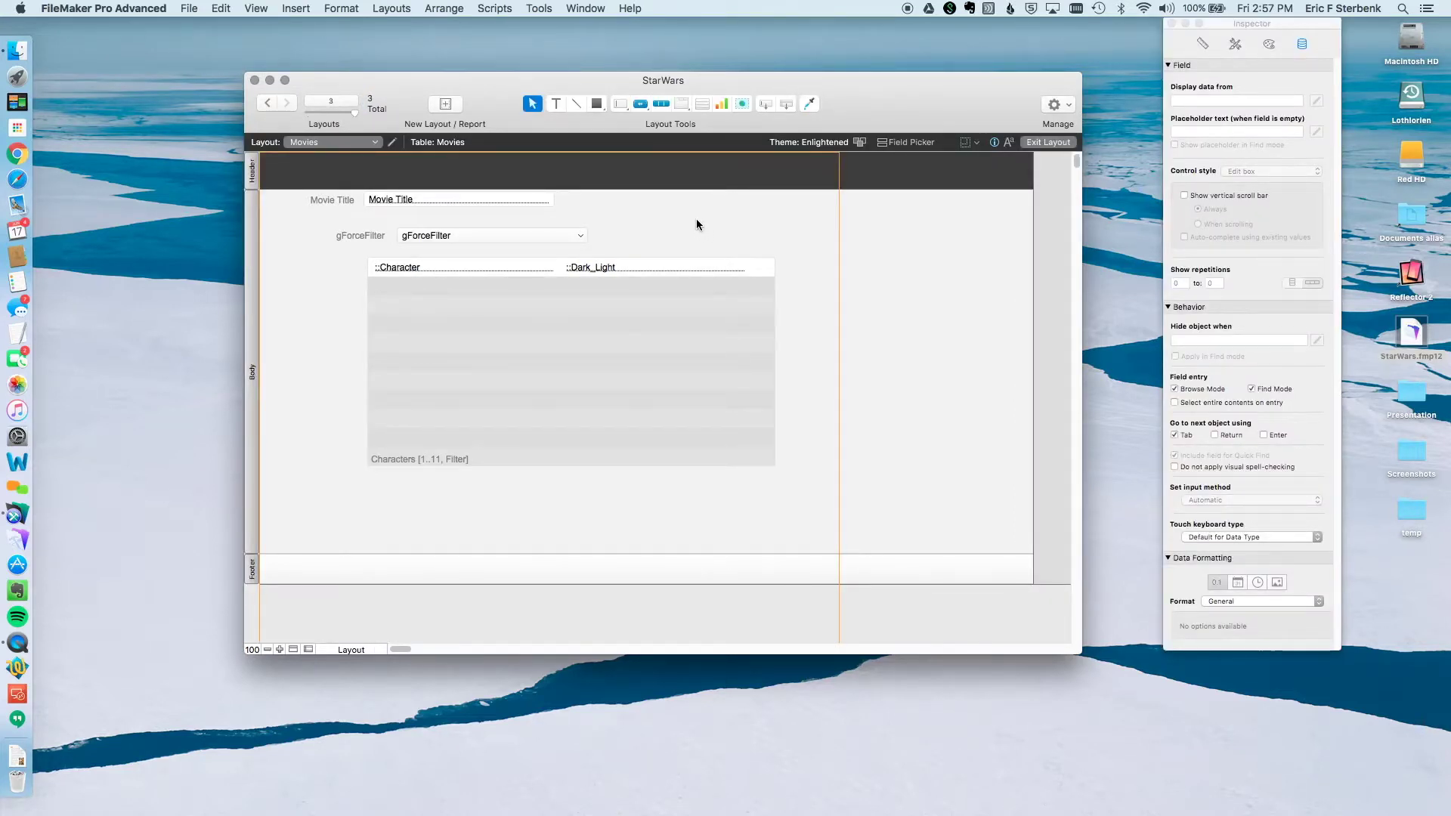
# Create a new script named Refresh Portal in the Script Workspace.
pyautogui.press('super+shift+s')
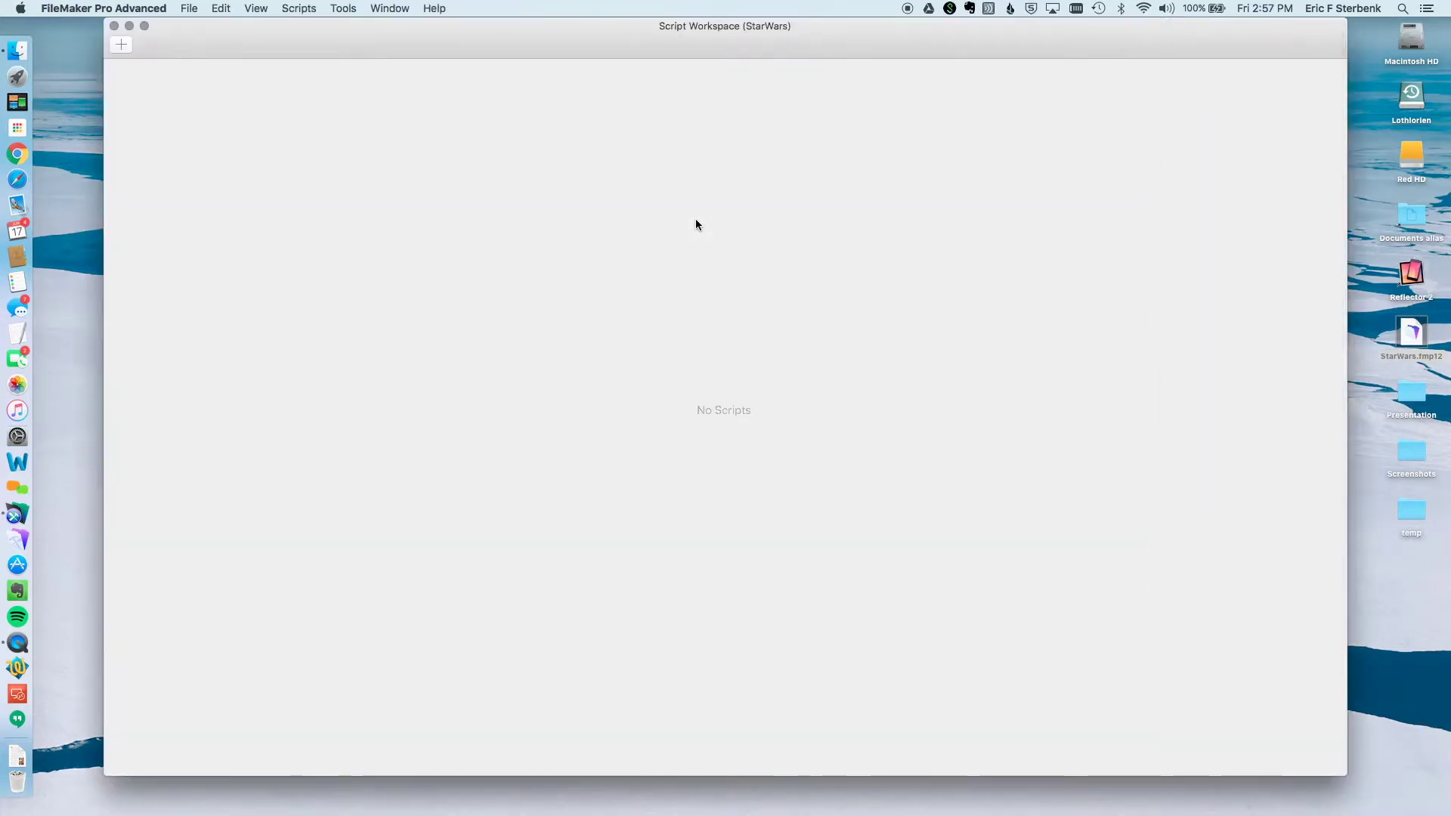
pyautogui.click(119, 44)
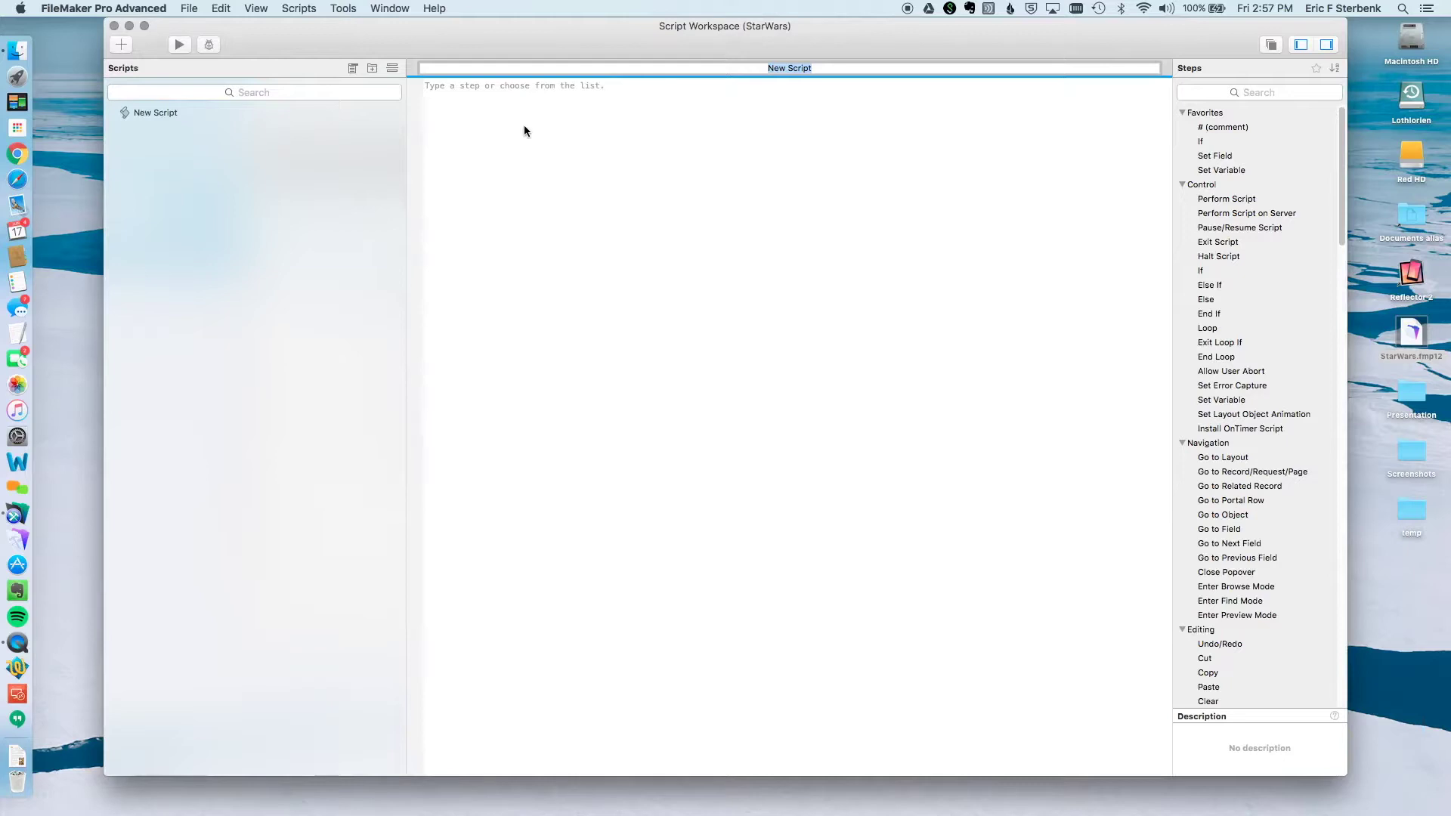
pyautogui.write('Refresh Portal')
pyautogui.press('Return')
# Add a Refresh Portal step targeting the object name CharacterListPortal.
pyautogui.write('re')
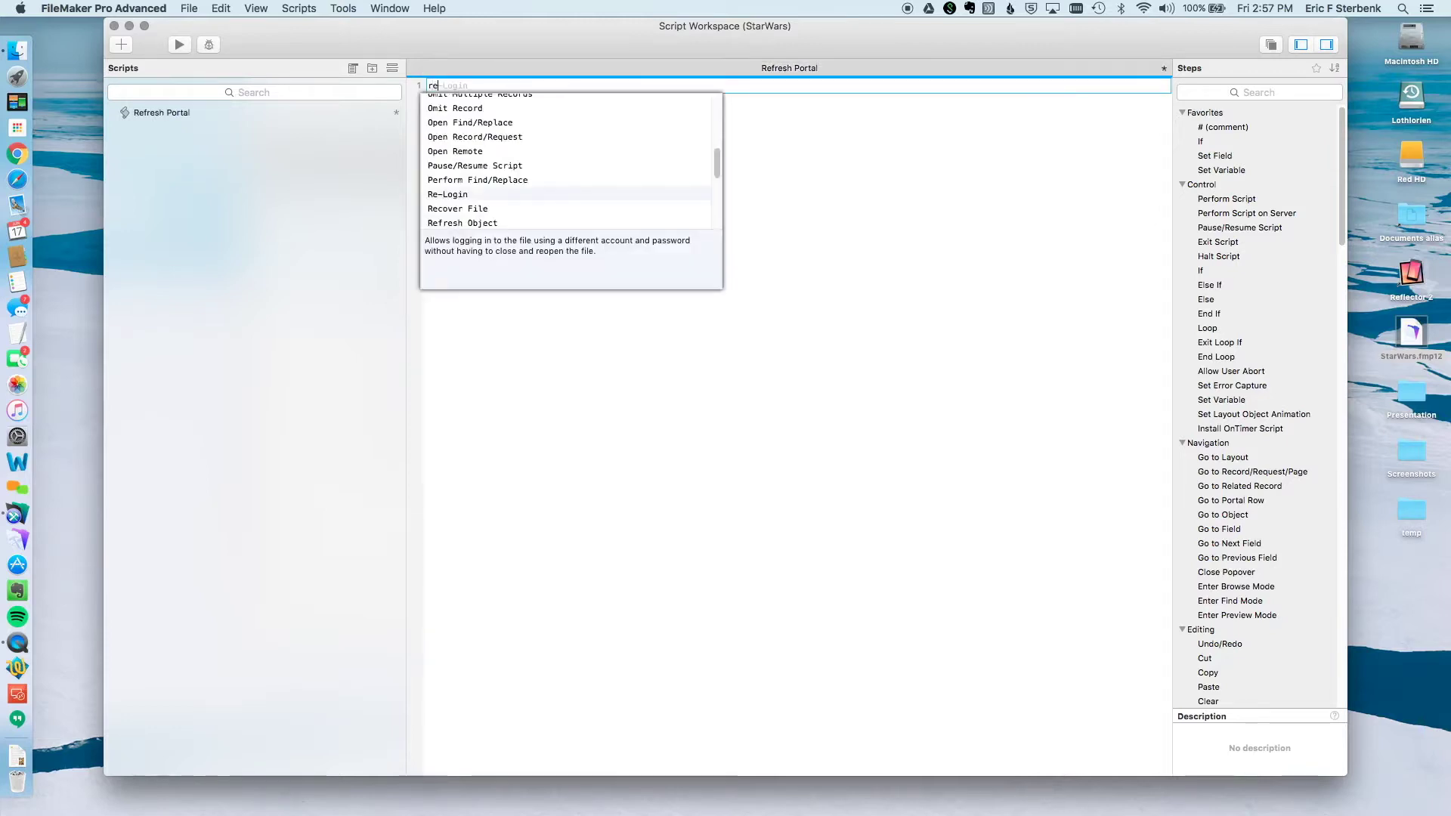
pyautogui.write('f')
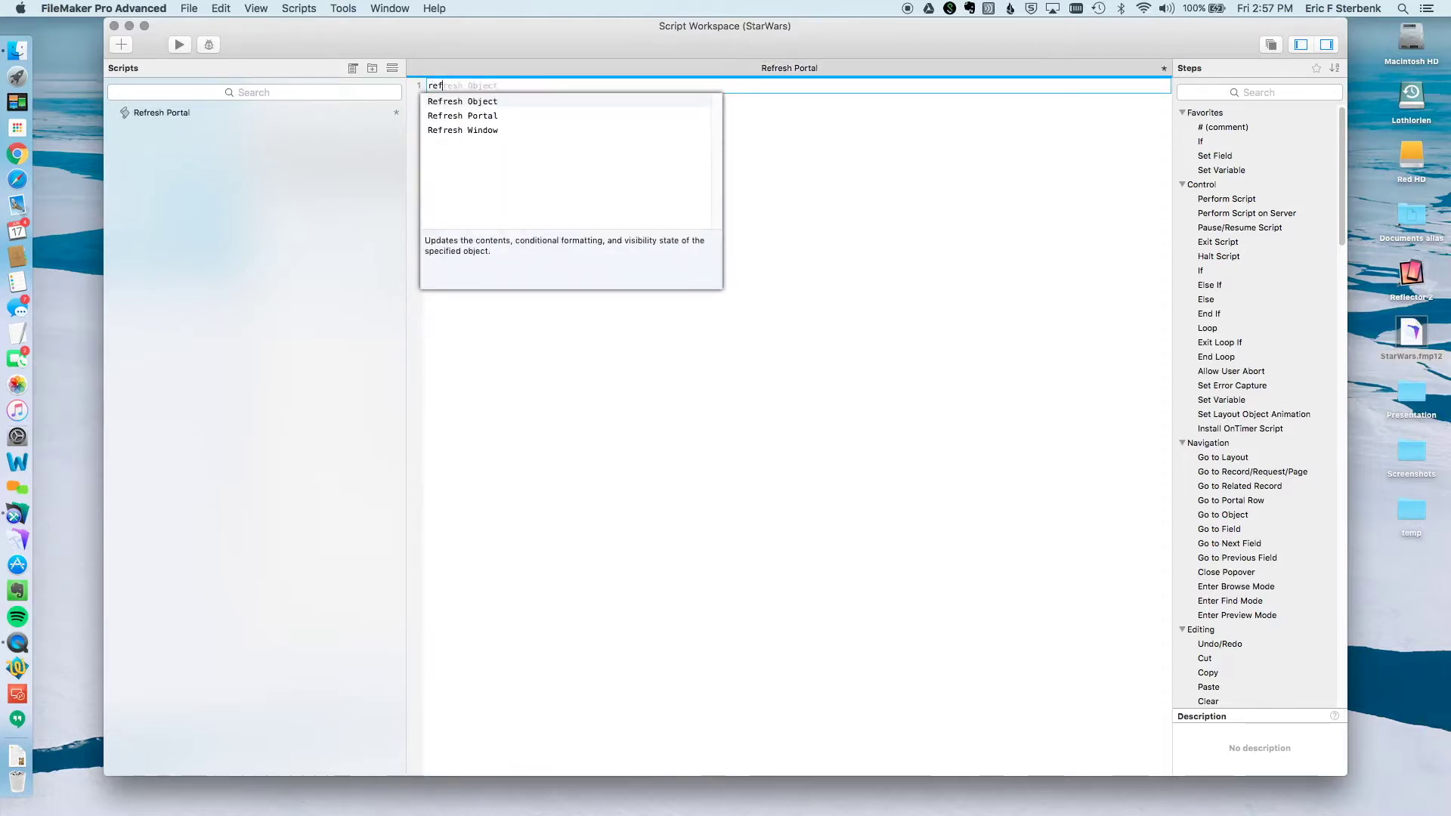
pyautogui.press('Down')
pyautogui.press('Return')
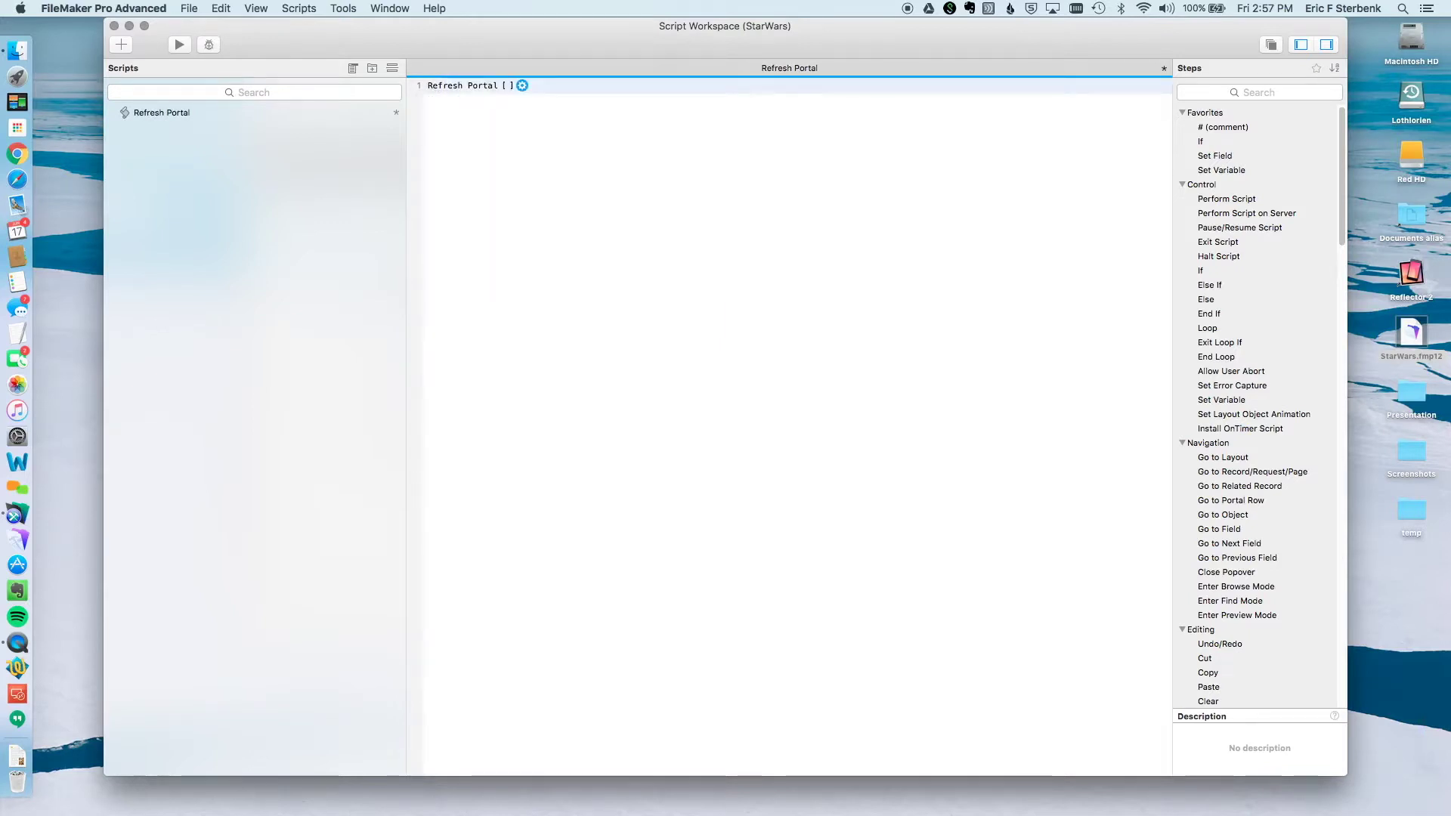
pyautogui.click(522, 86)
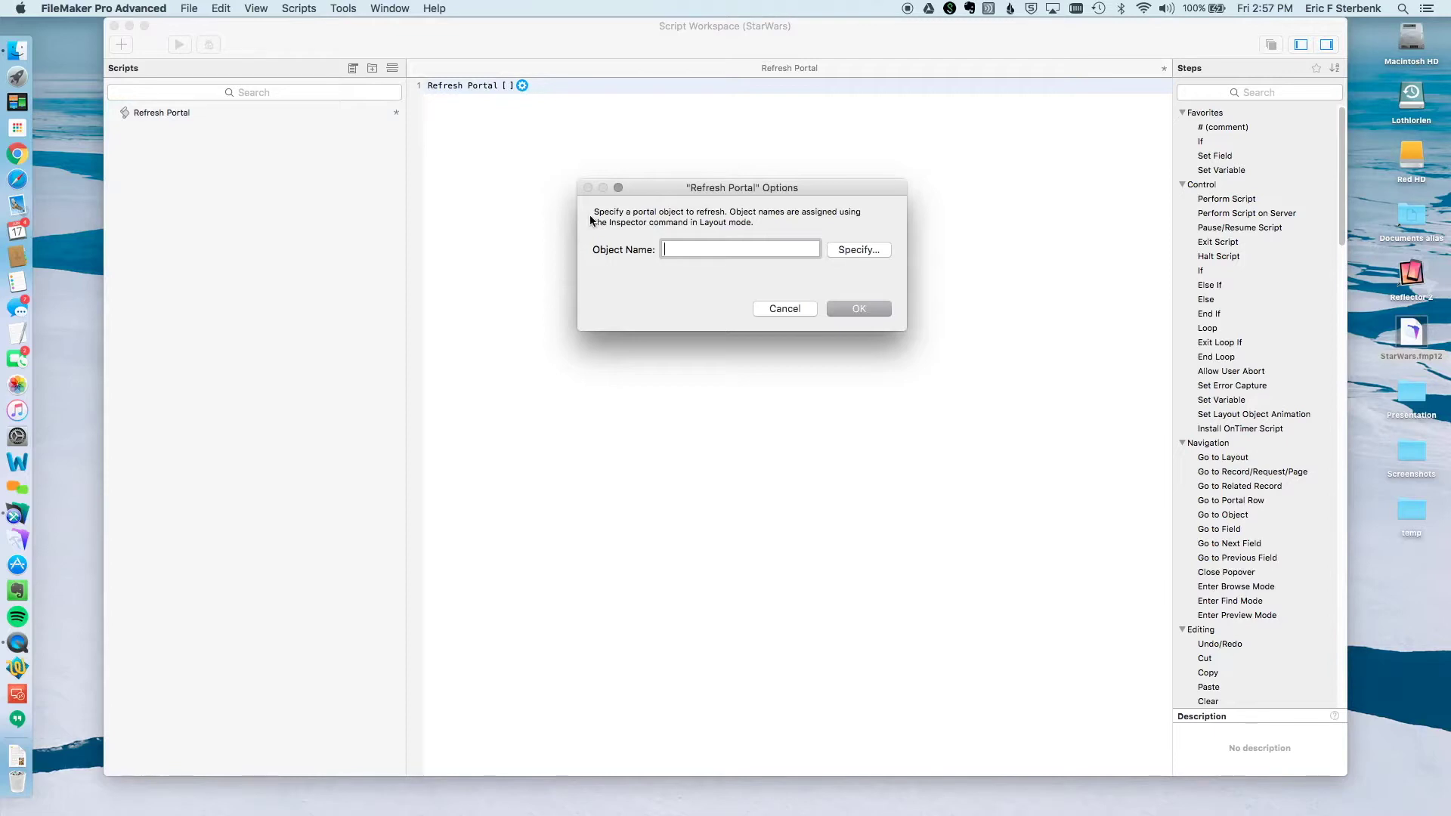
pyautogui.write('CharacterList')
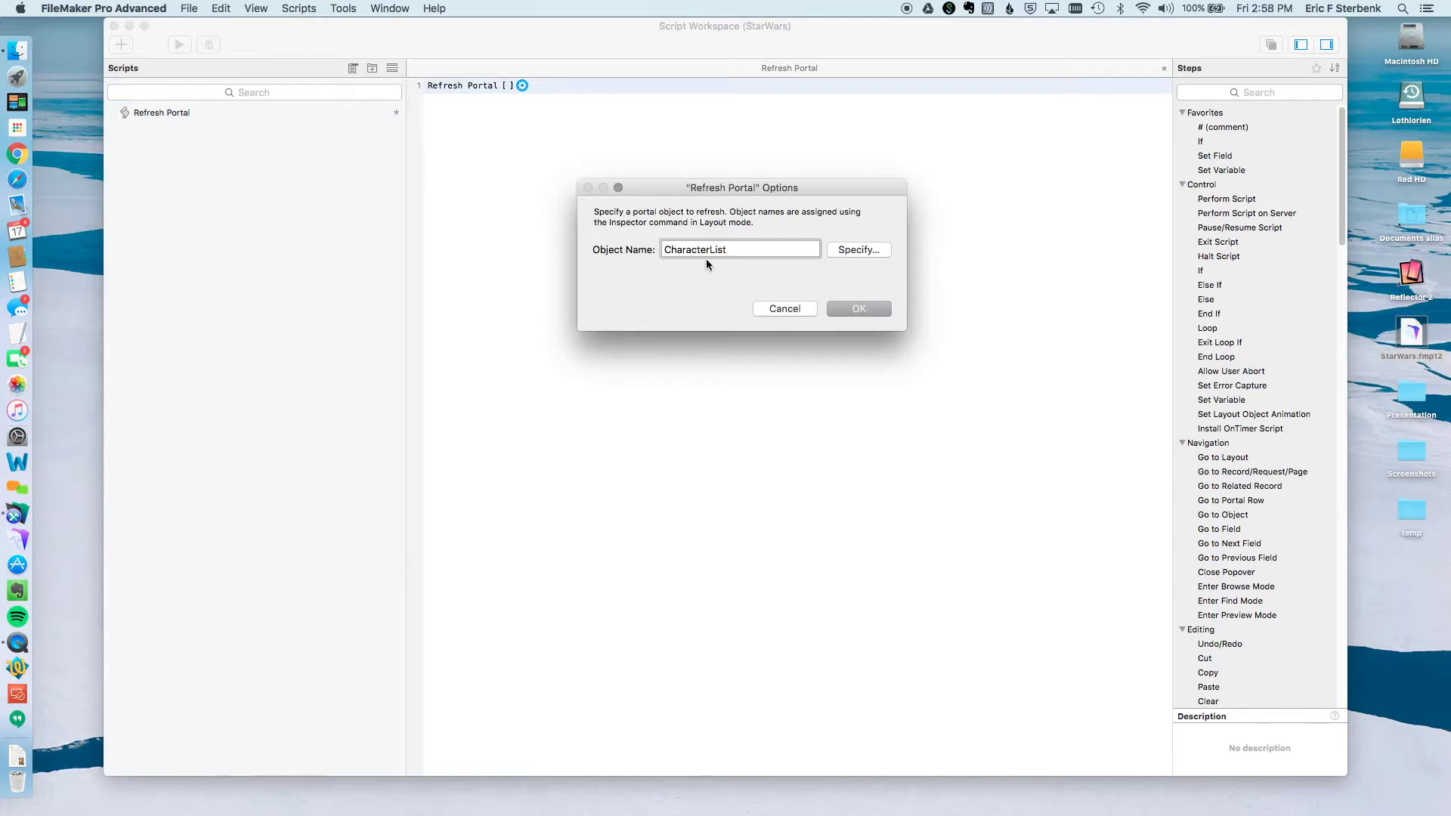
pyautogui.write('Portal')
pyautogui.doubleClick(703, 250)
pyautogui.click(845, 309)
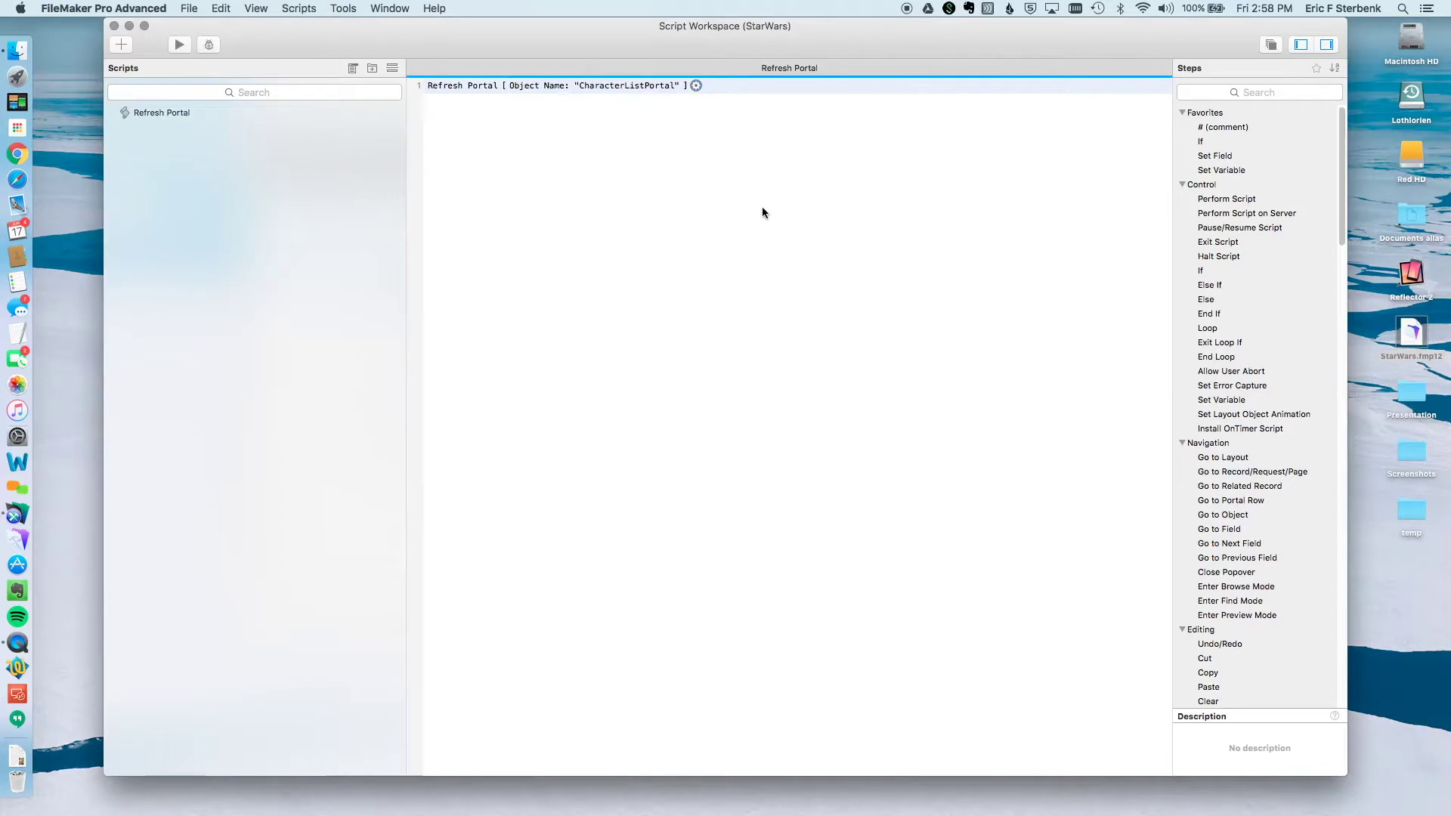
pyautogui.click(114, 27)
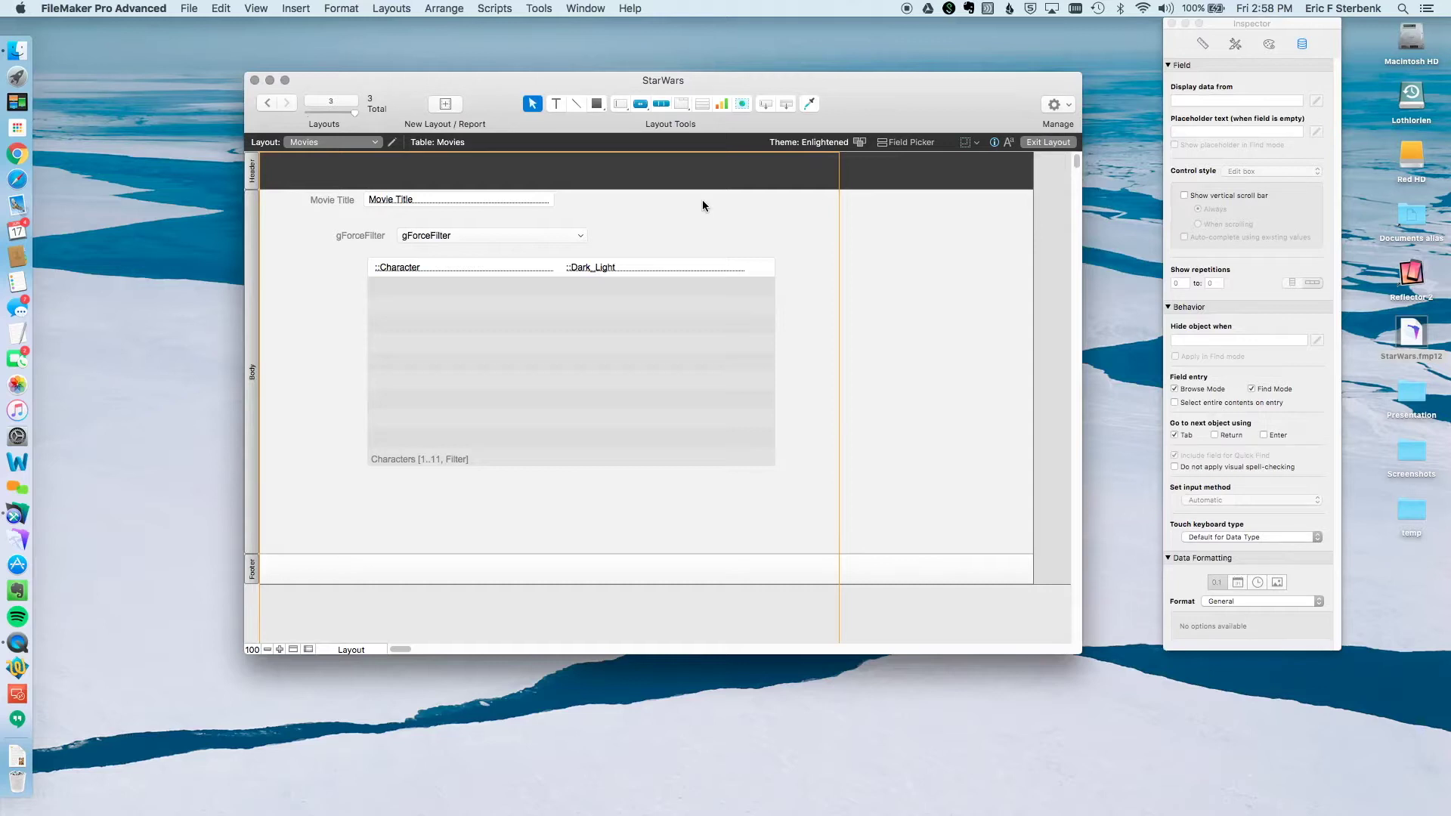
# Enter CharacterListPortal as the Characters portal's name in the Inspector's Position tab.
pyautogui.click(588, 382)
pyautogui.click(1202, 44)
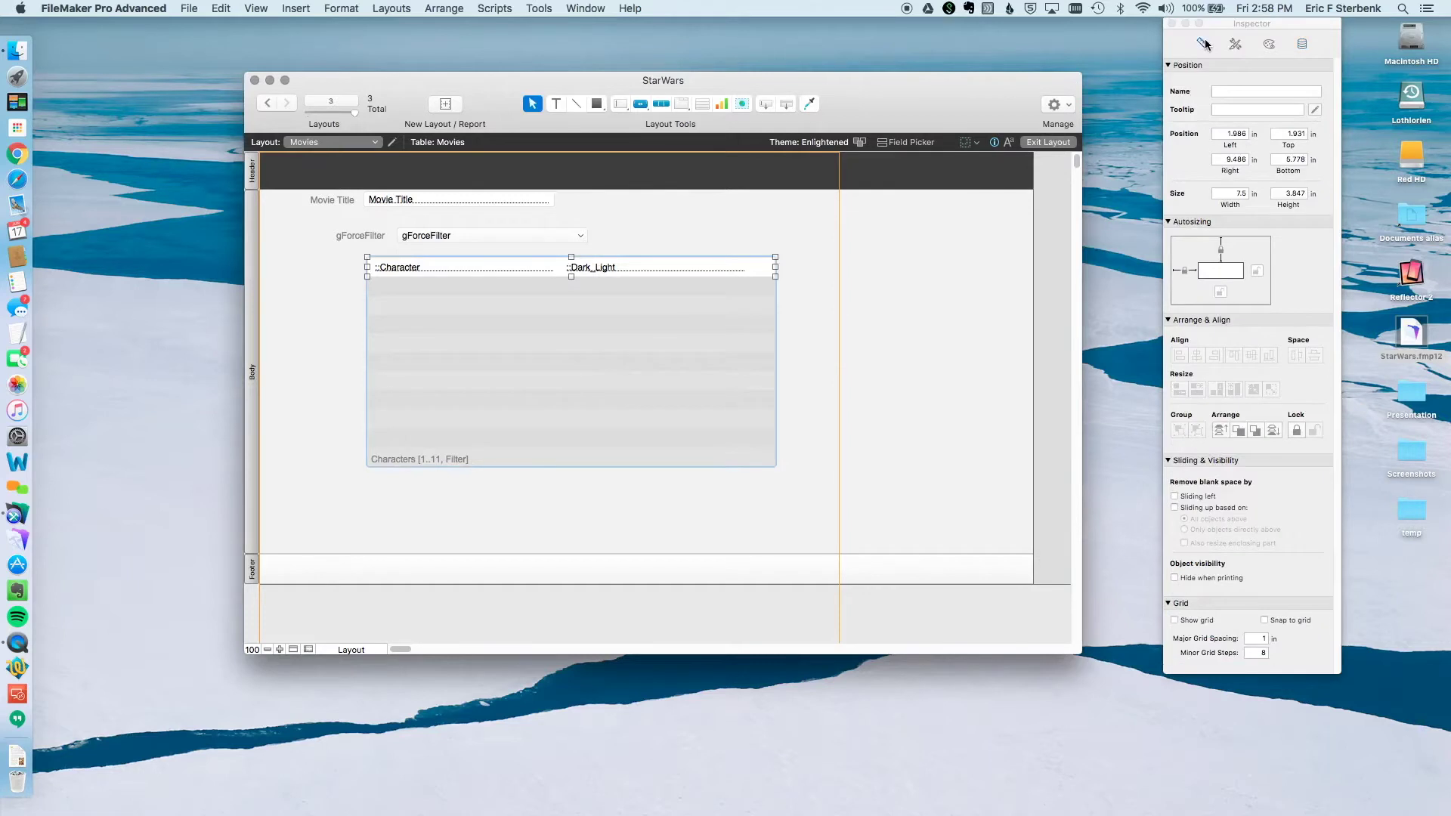
pyautogui.click(1217, 92)
pyautogui.write('CharacterListPortal')
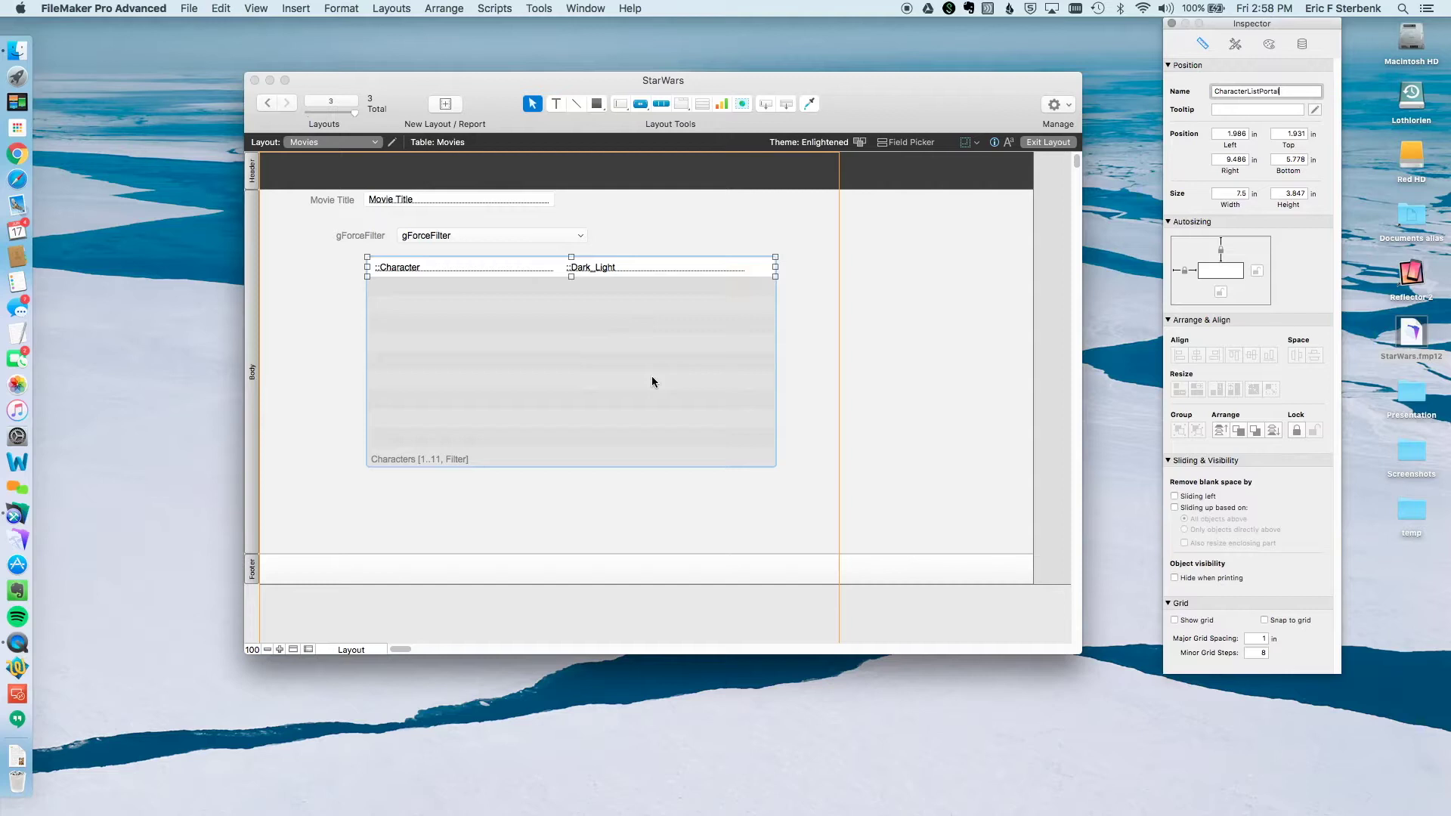
pyautogui.click(1225, 107)
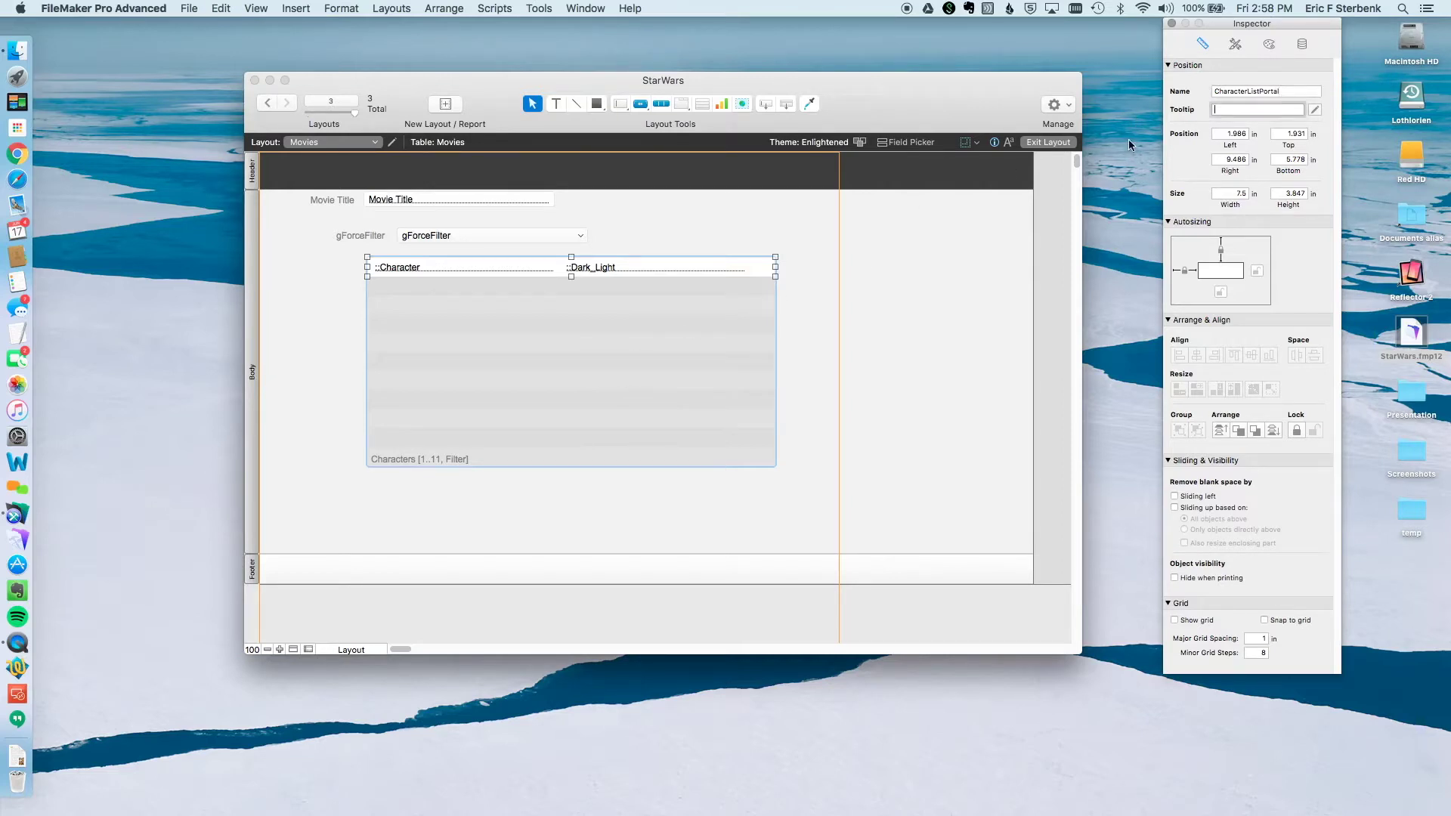
pyautogui.click(870, 334)
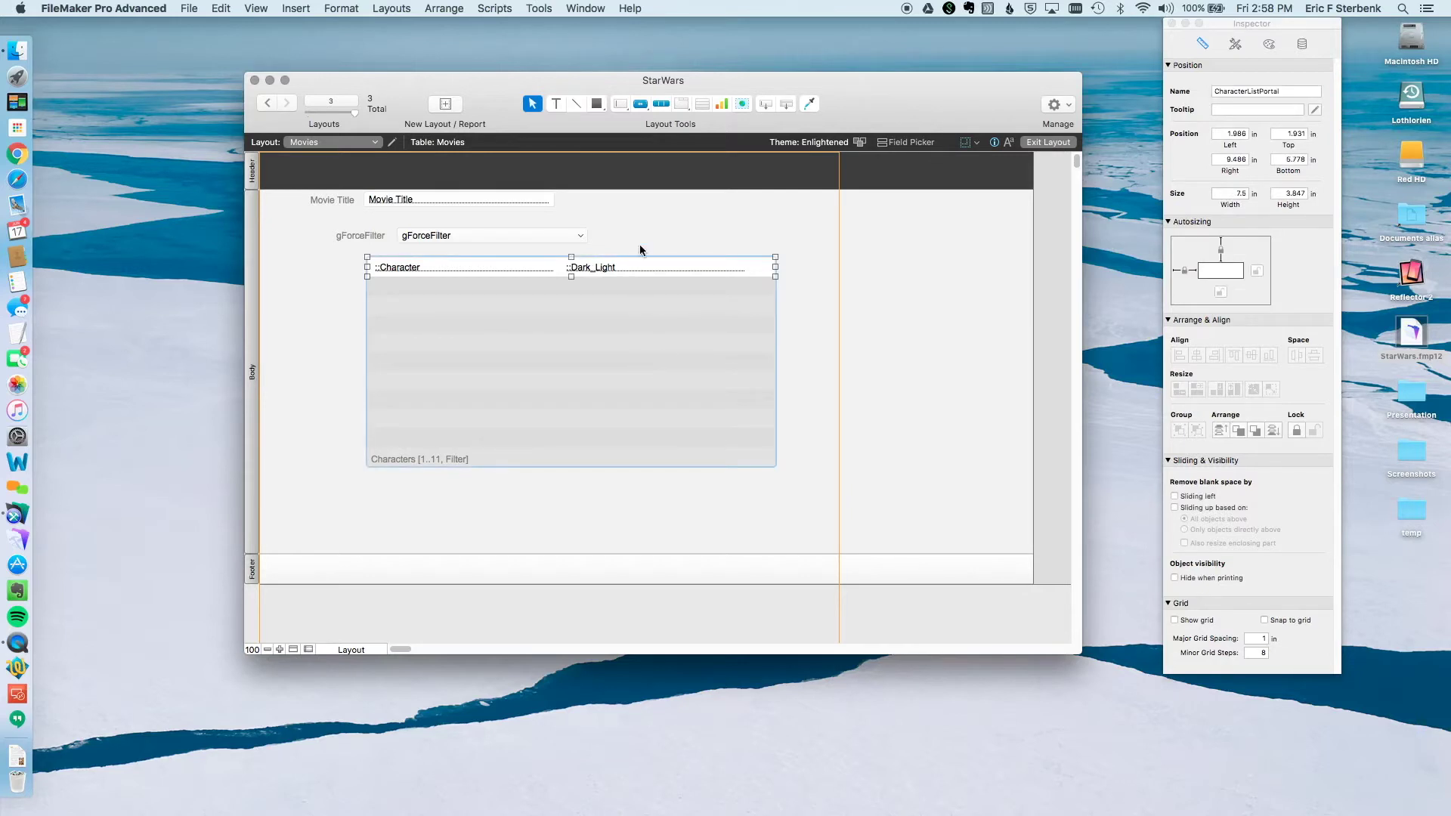
pyautogui.click(550, 240)
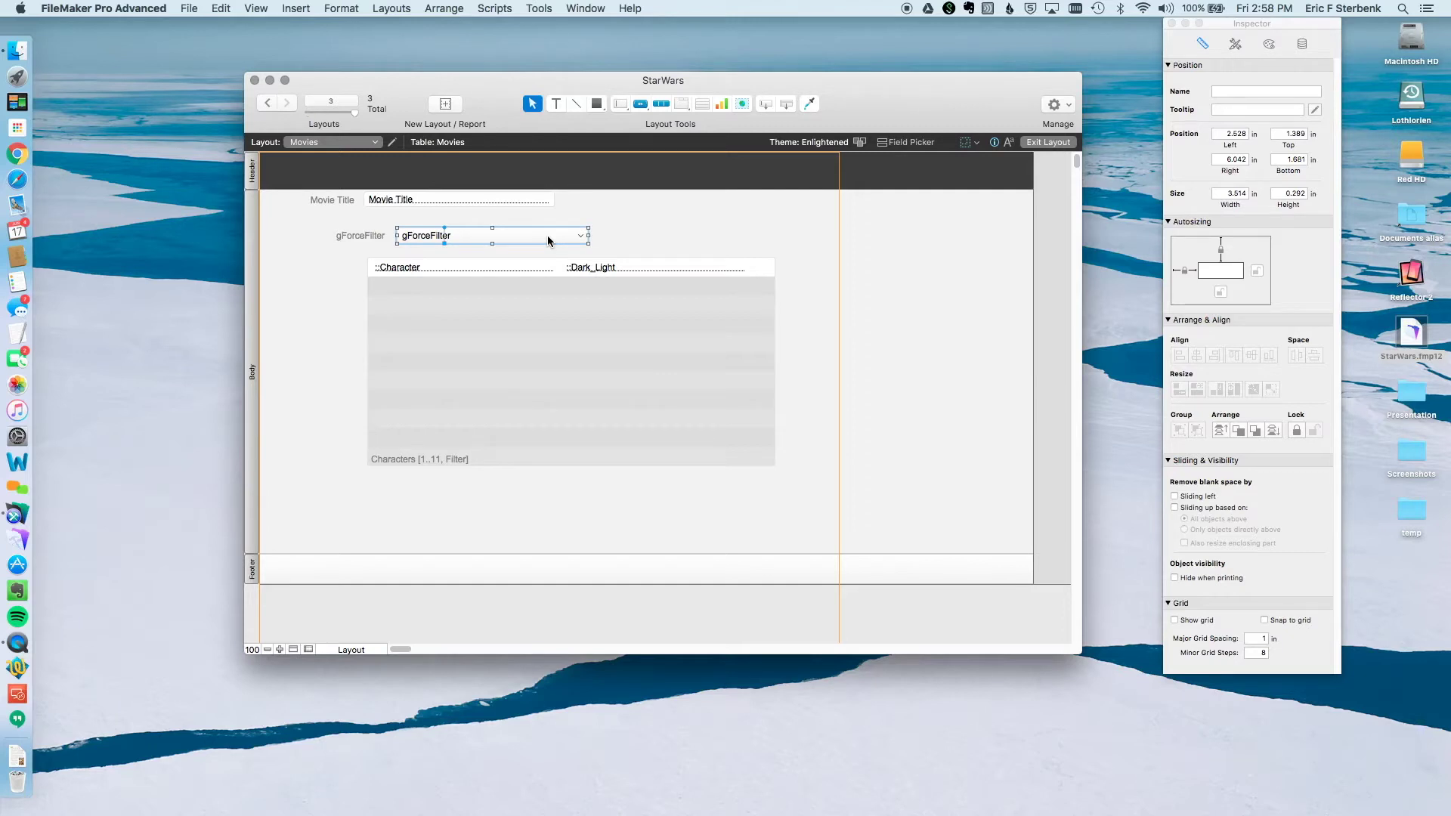
# Attach the Refresh Portal script to gForceFilter's OnObjectSave script trigger.
pyautogui.rightClick(548, 237)
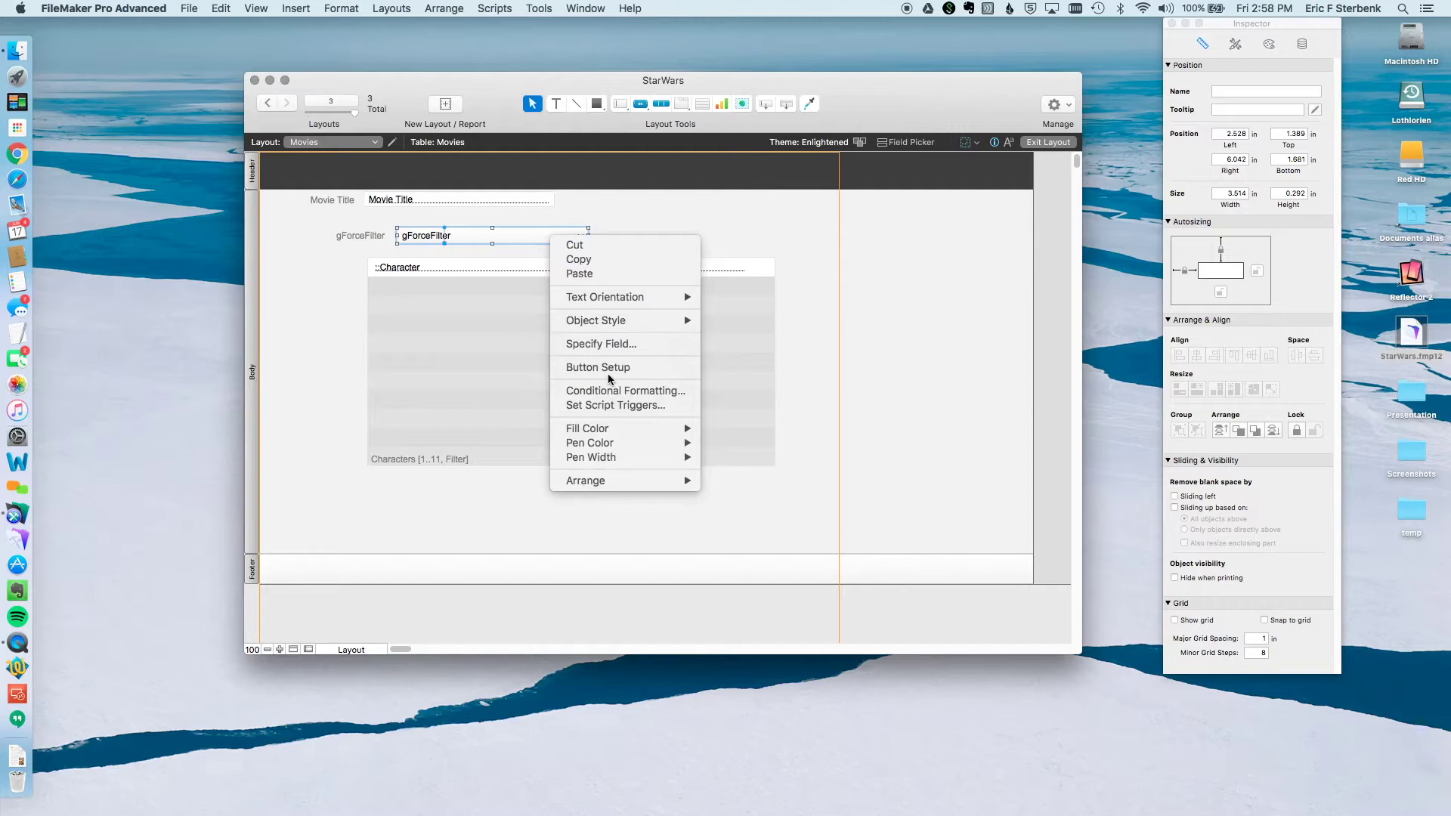
pyautogui.click(609, 406)
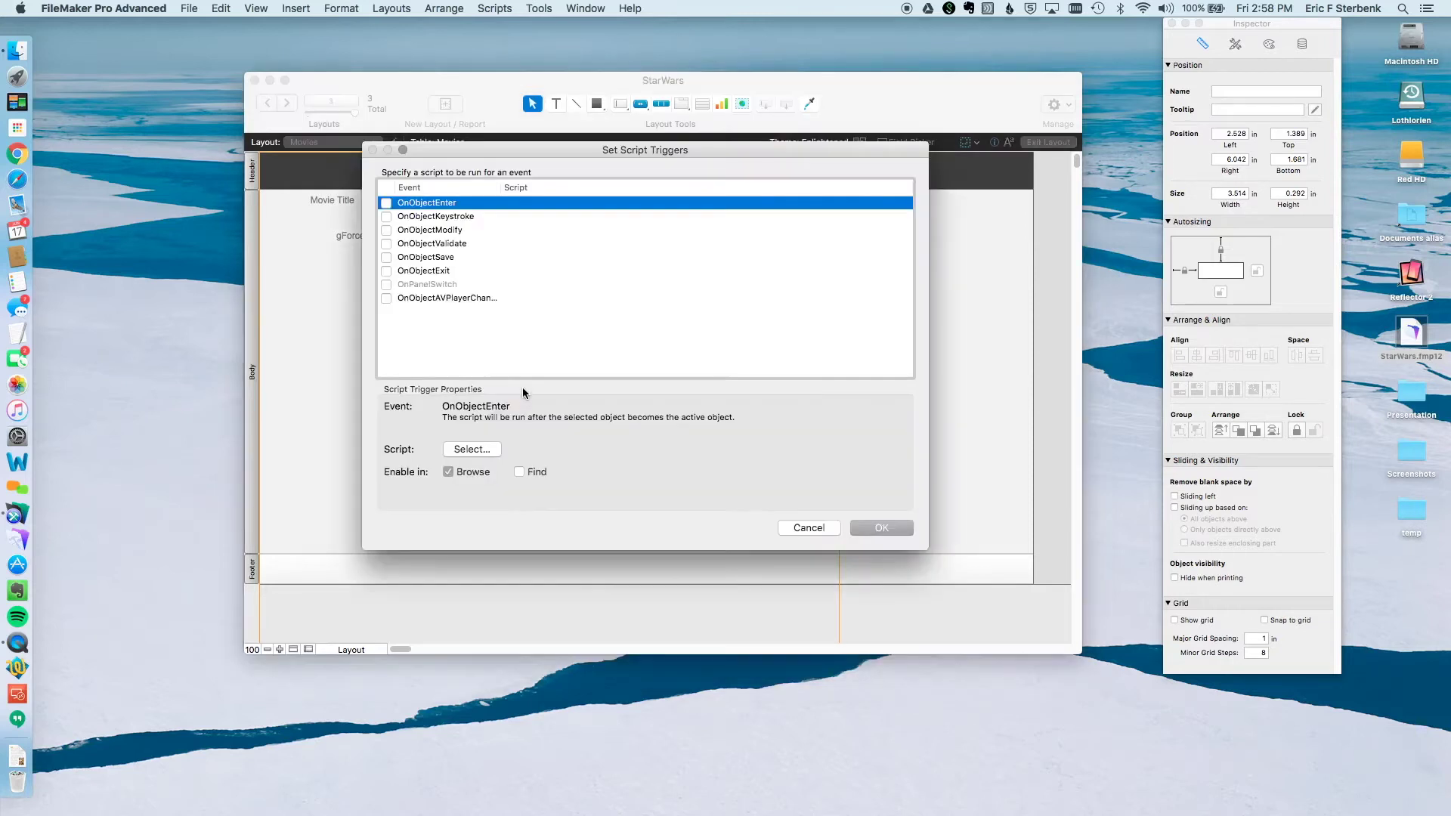
pyautogui.click(387, 258)
pyautogui.click(358, 259)
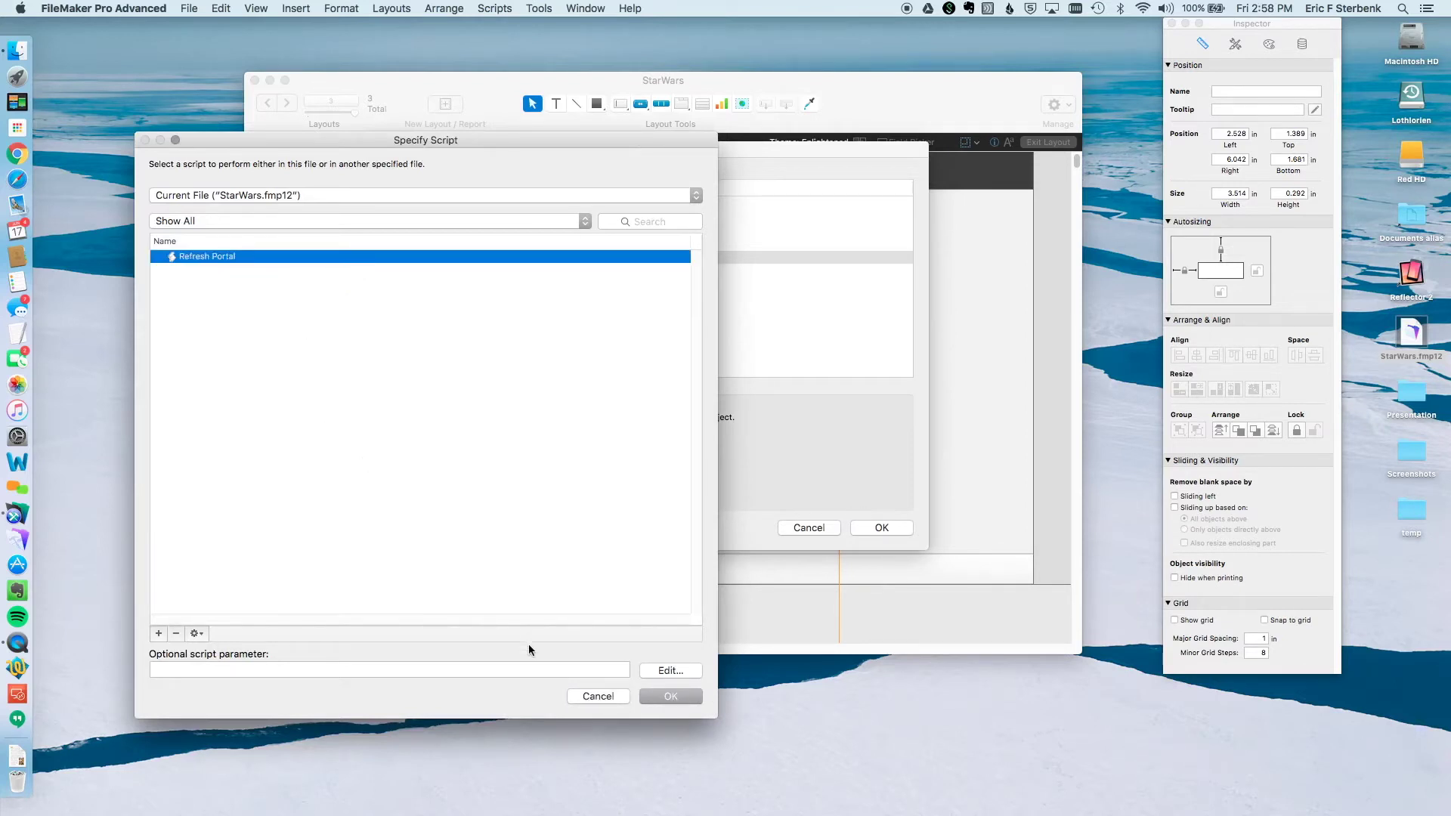
pyautogui.click(657, 696)
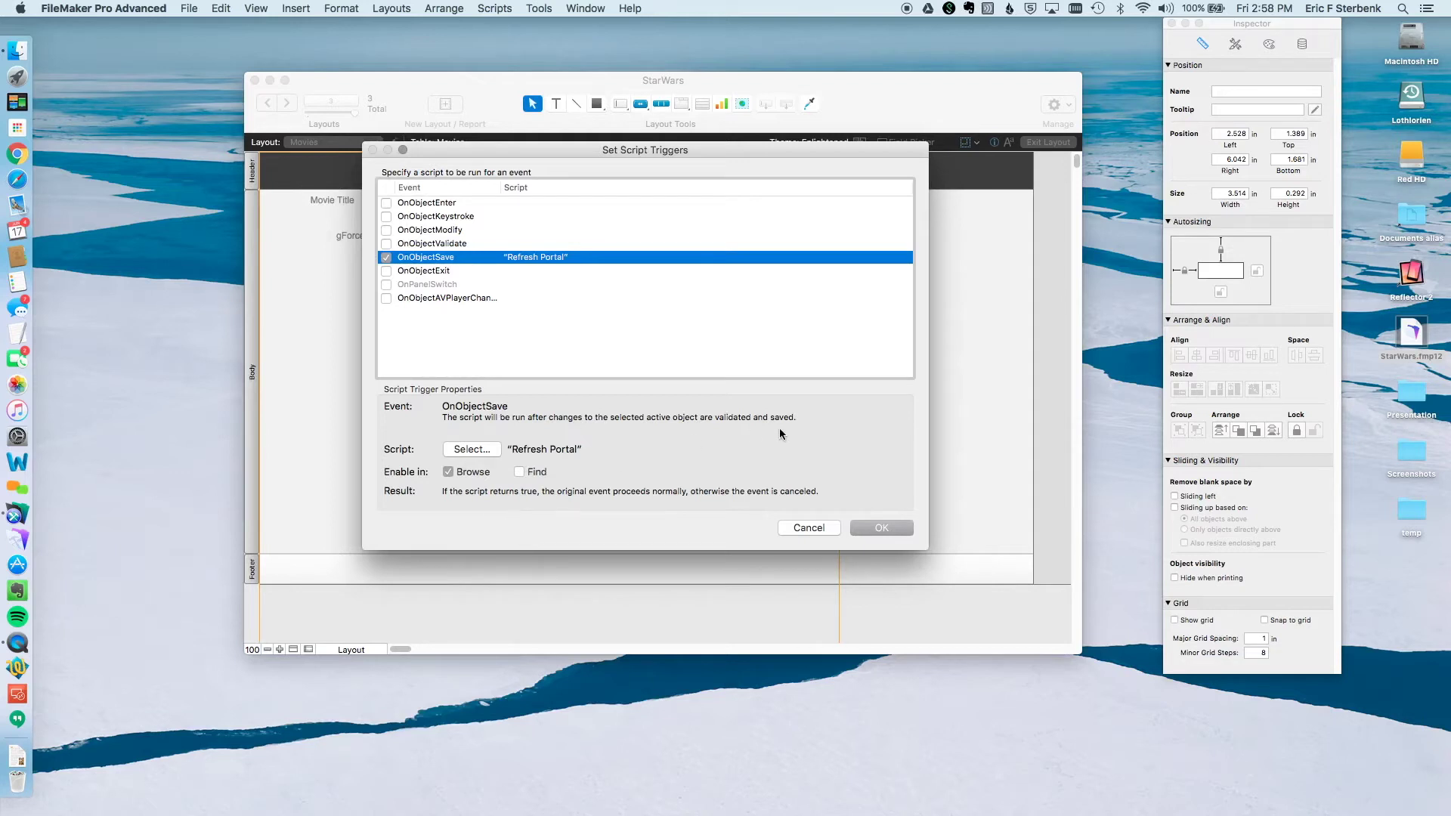
pyautogui.click(881, 529)
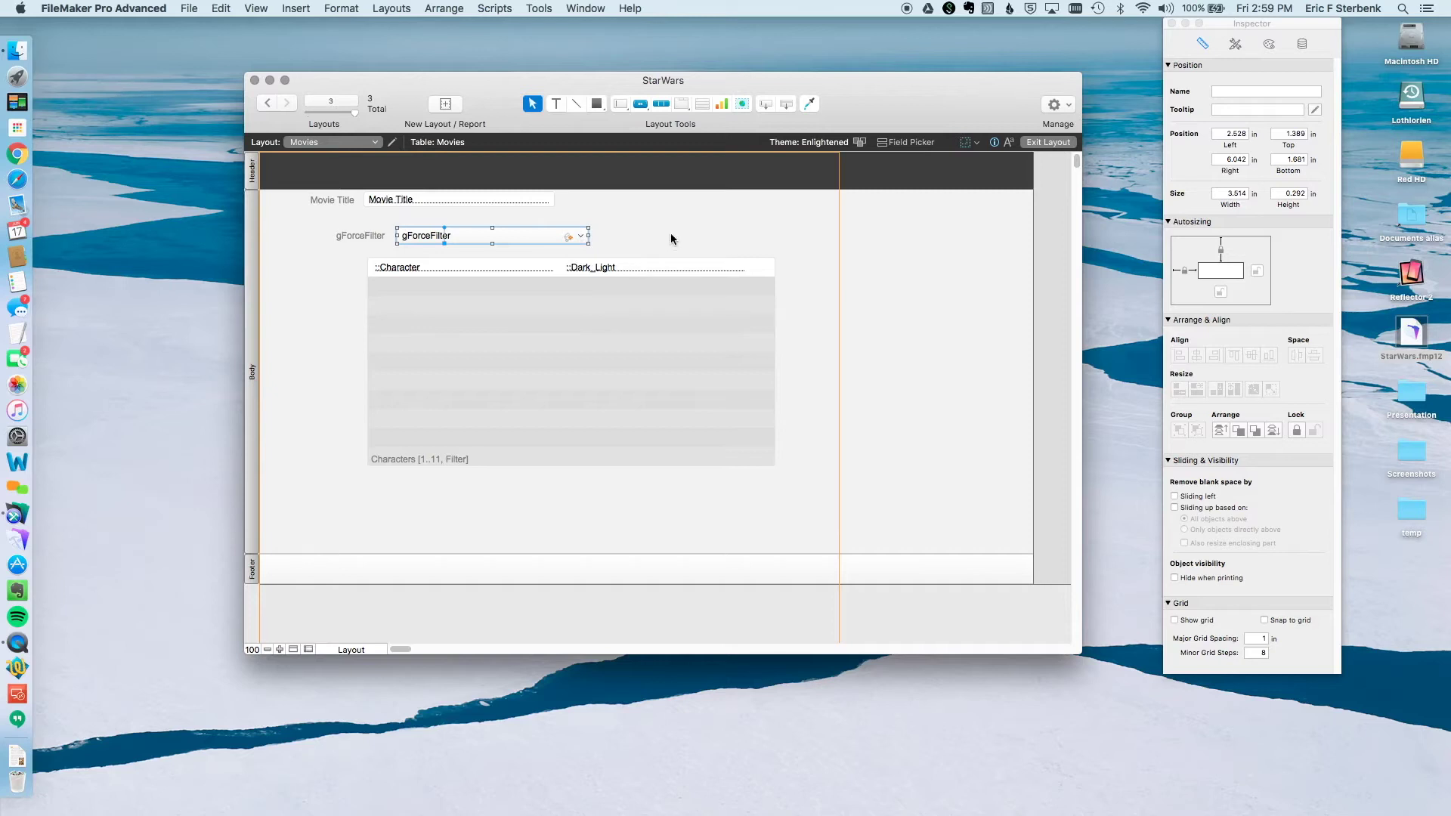
pyautogui.click(626, 229)
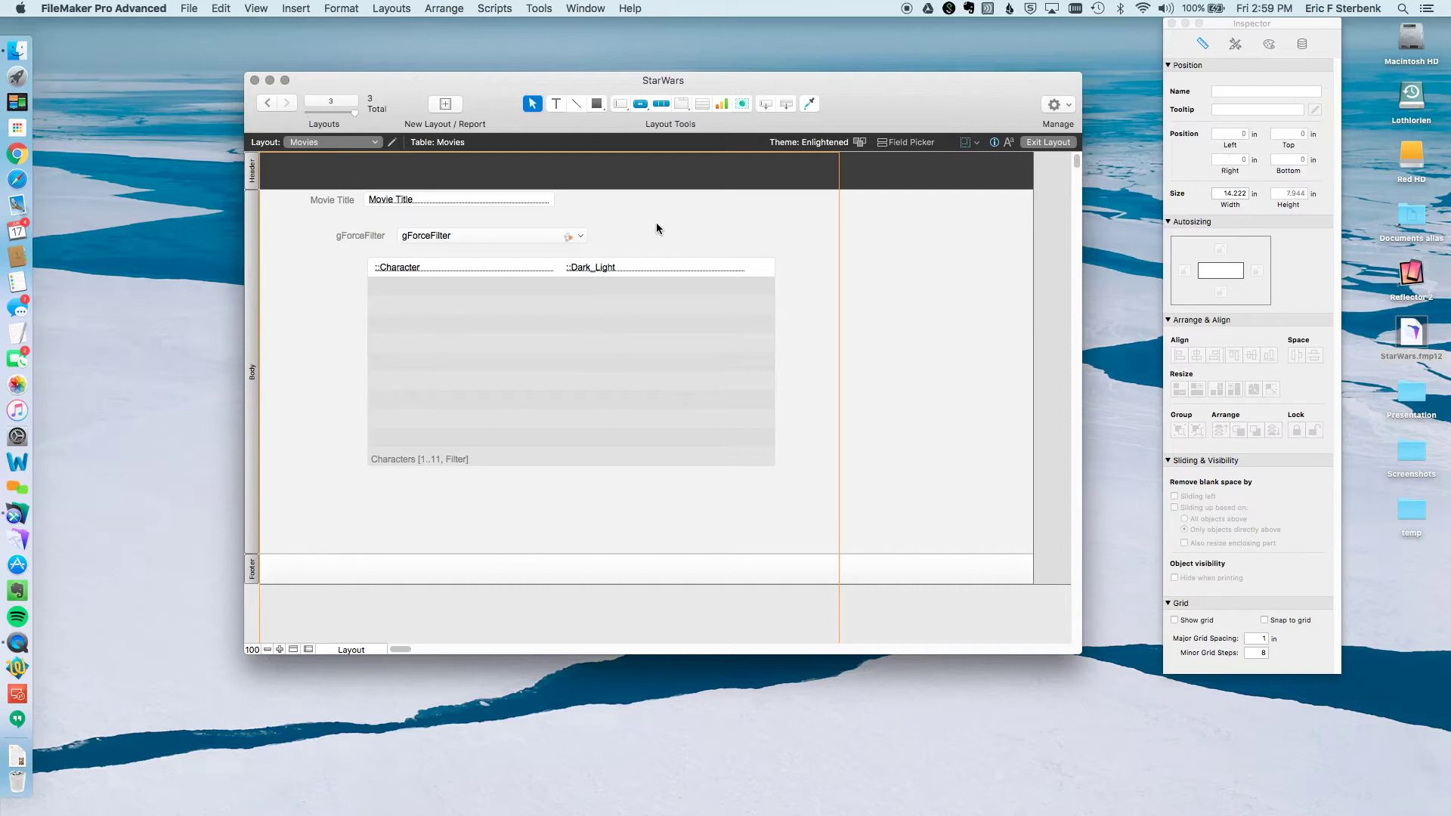
pyautogui.press('super+b')
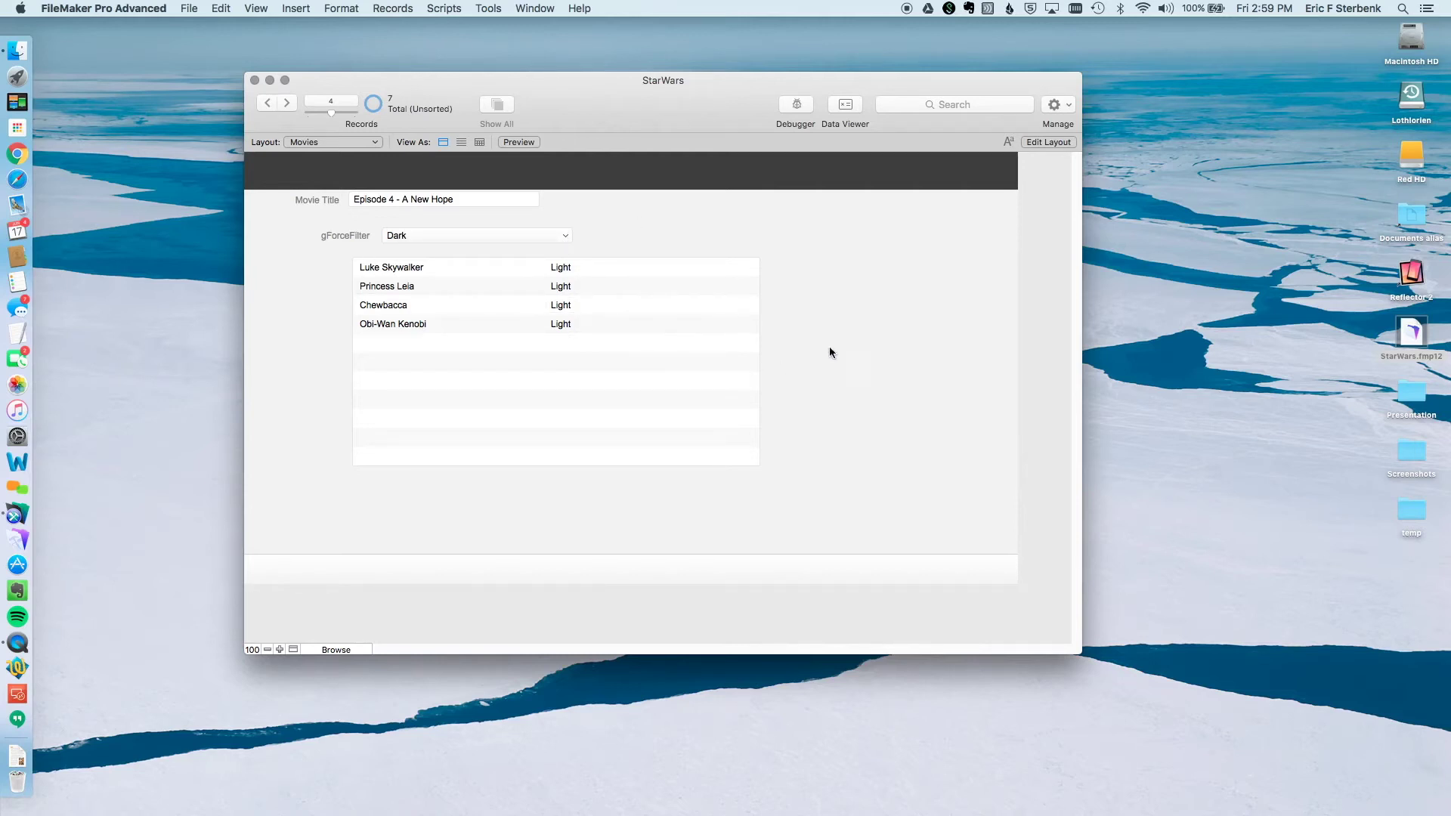
# On the current movie, switch gForceFilter between Light, Dark and back to Light.
pyautogui.click(499, 236)
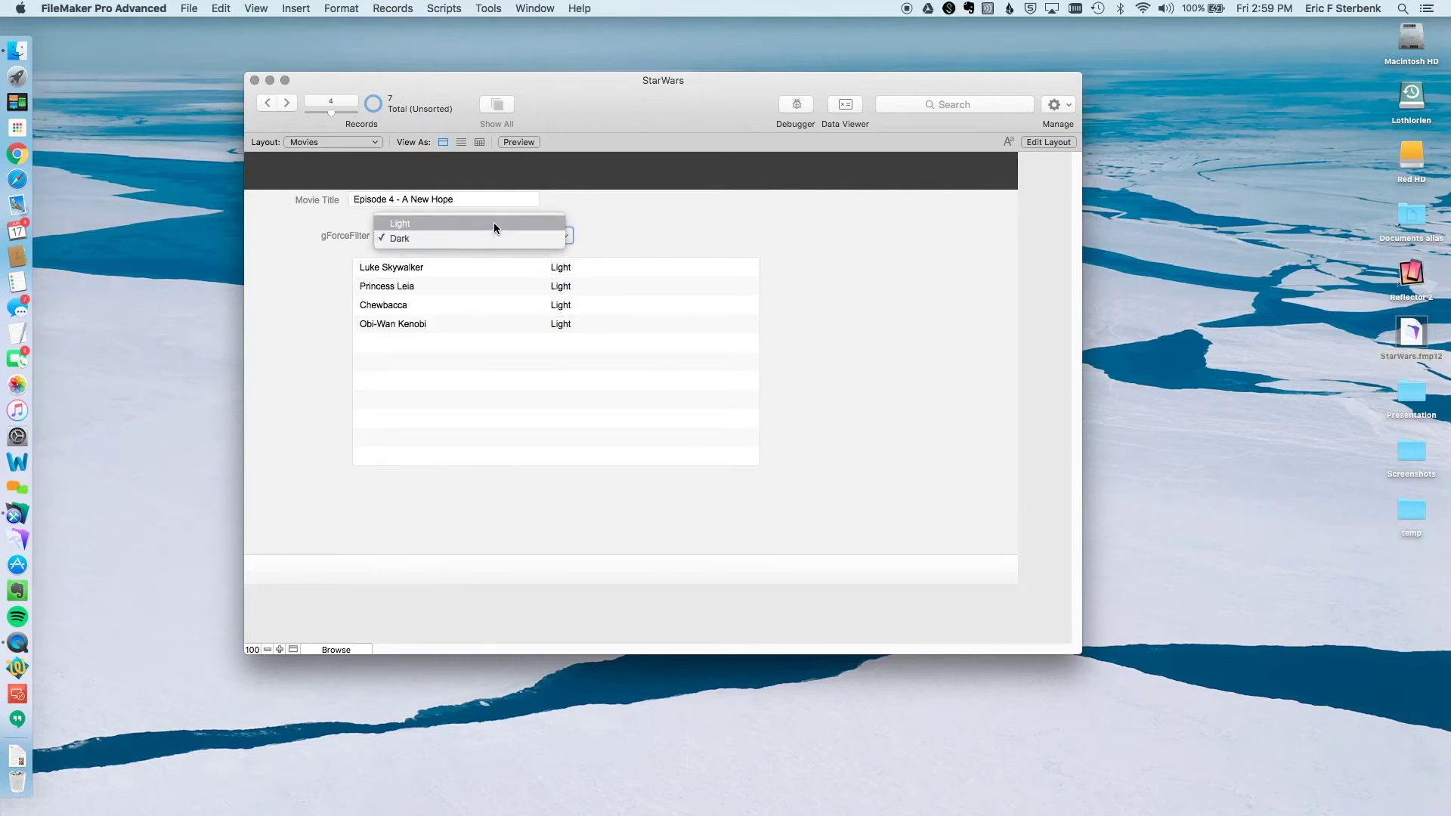
pyautogui.click(493, 223)
pyautogui.click(496, 237)
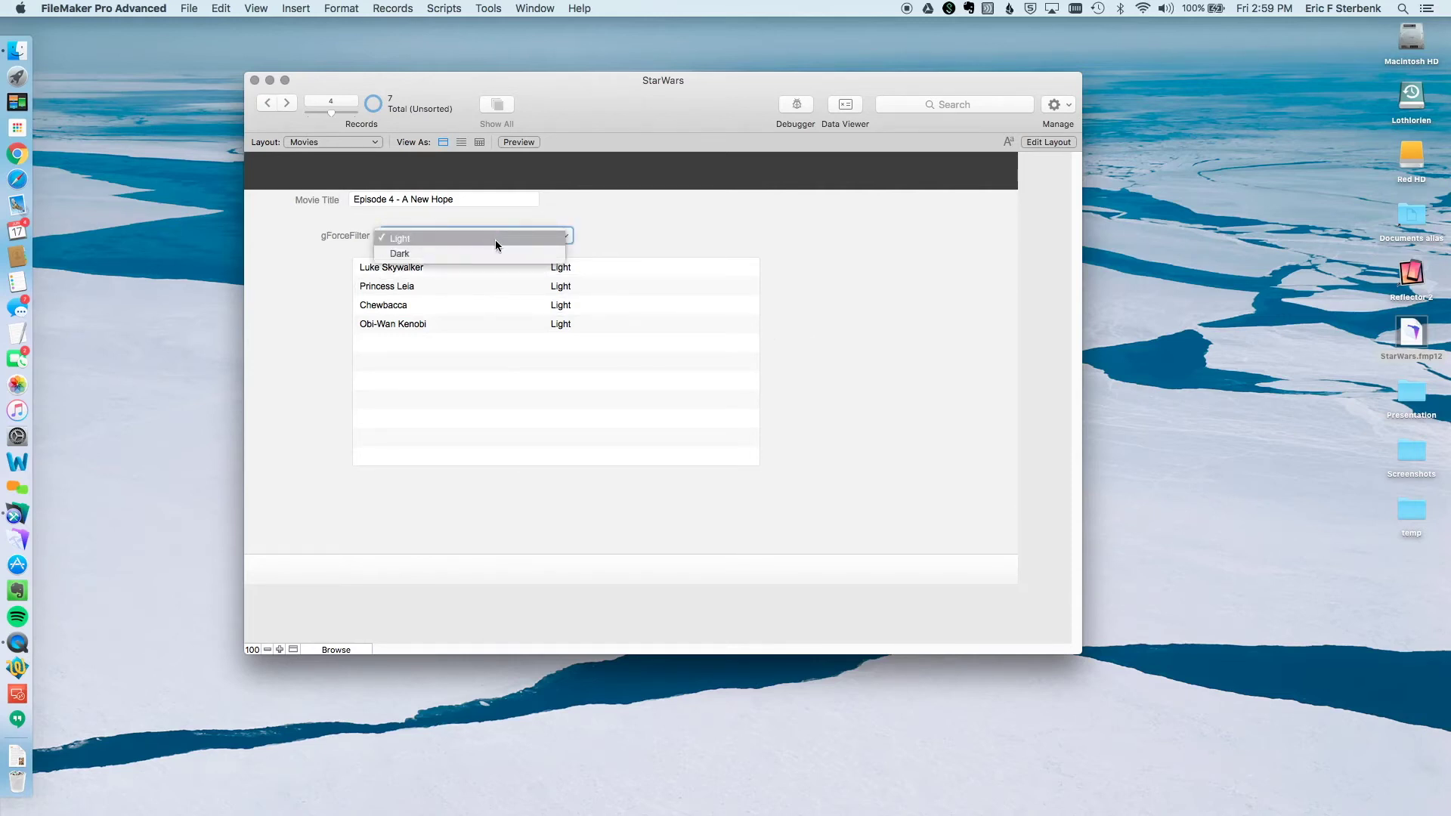
pyautogui.click(491, 250)
pyautogui.click(628, 225)
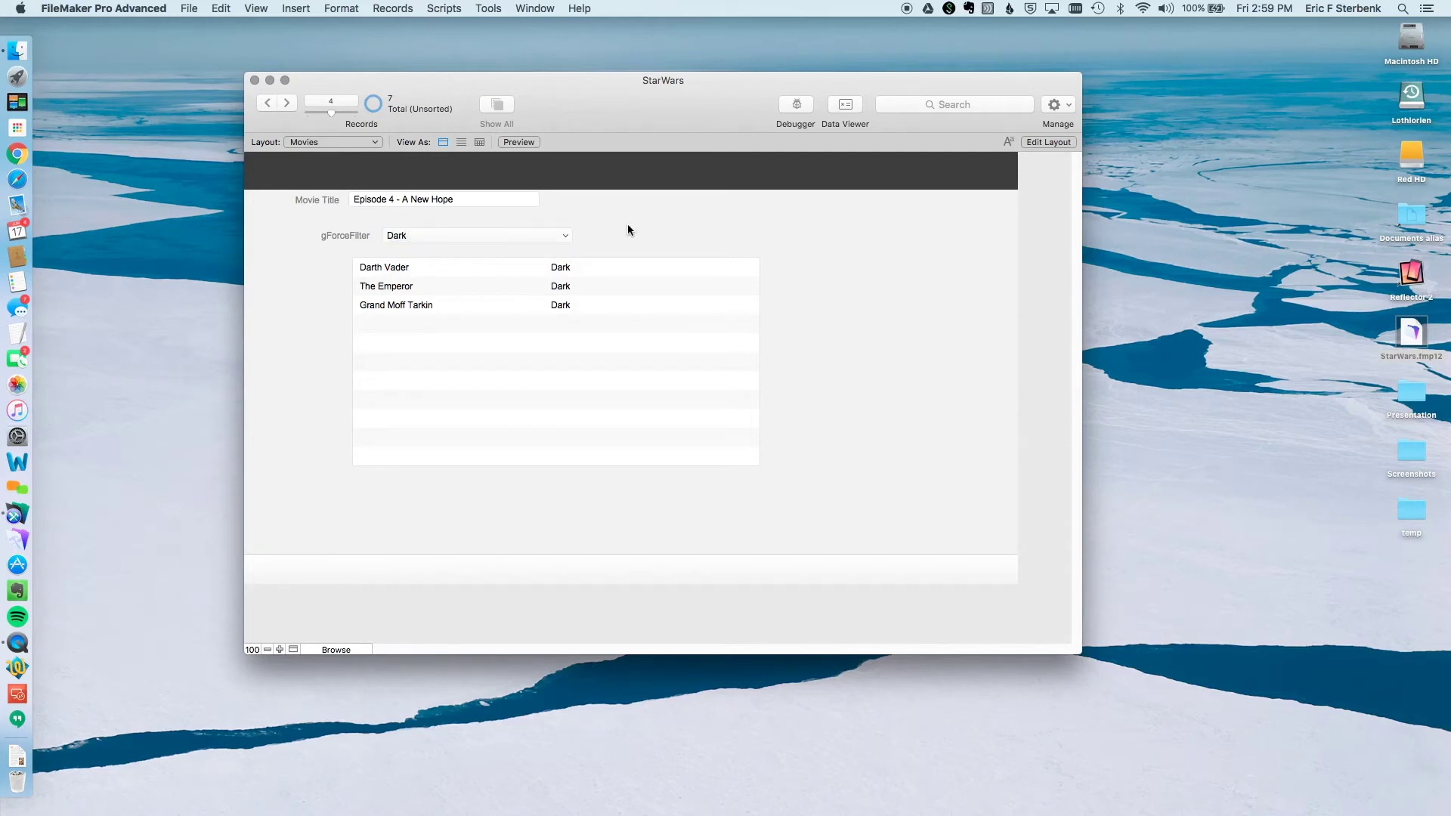
pyautogui.click(539, 239)
pyautogui.click(533, 221)
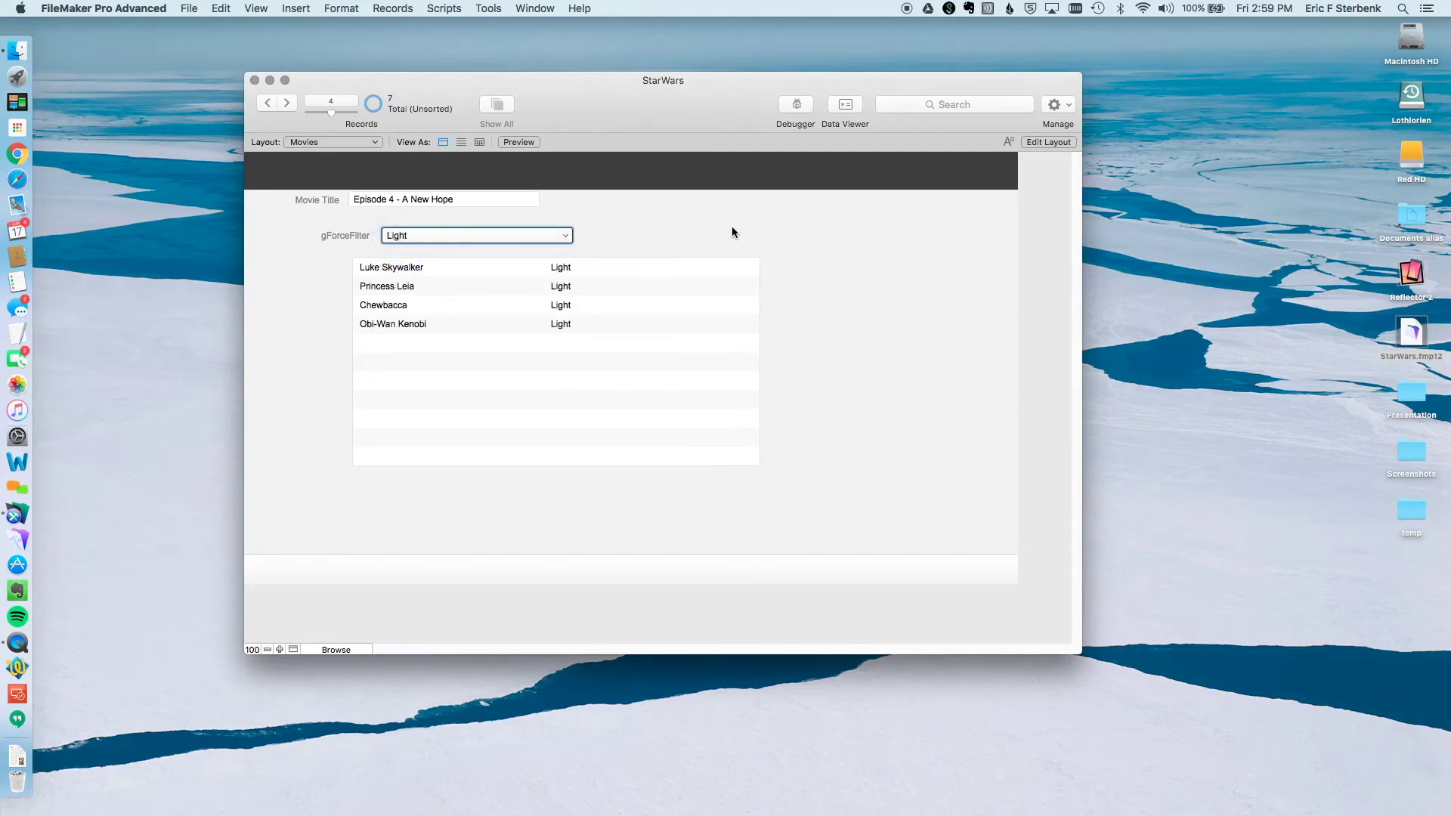
pyautogui.click(618, 211)
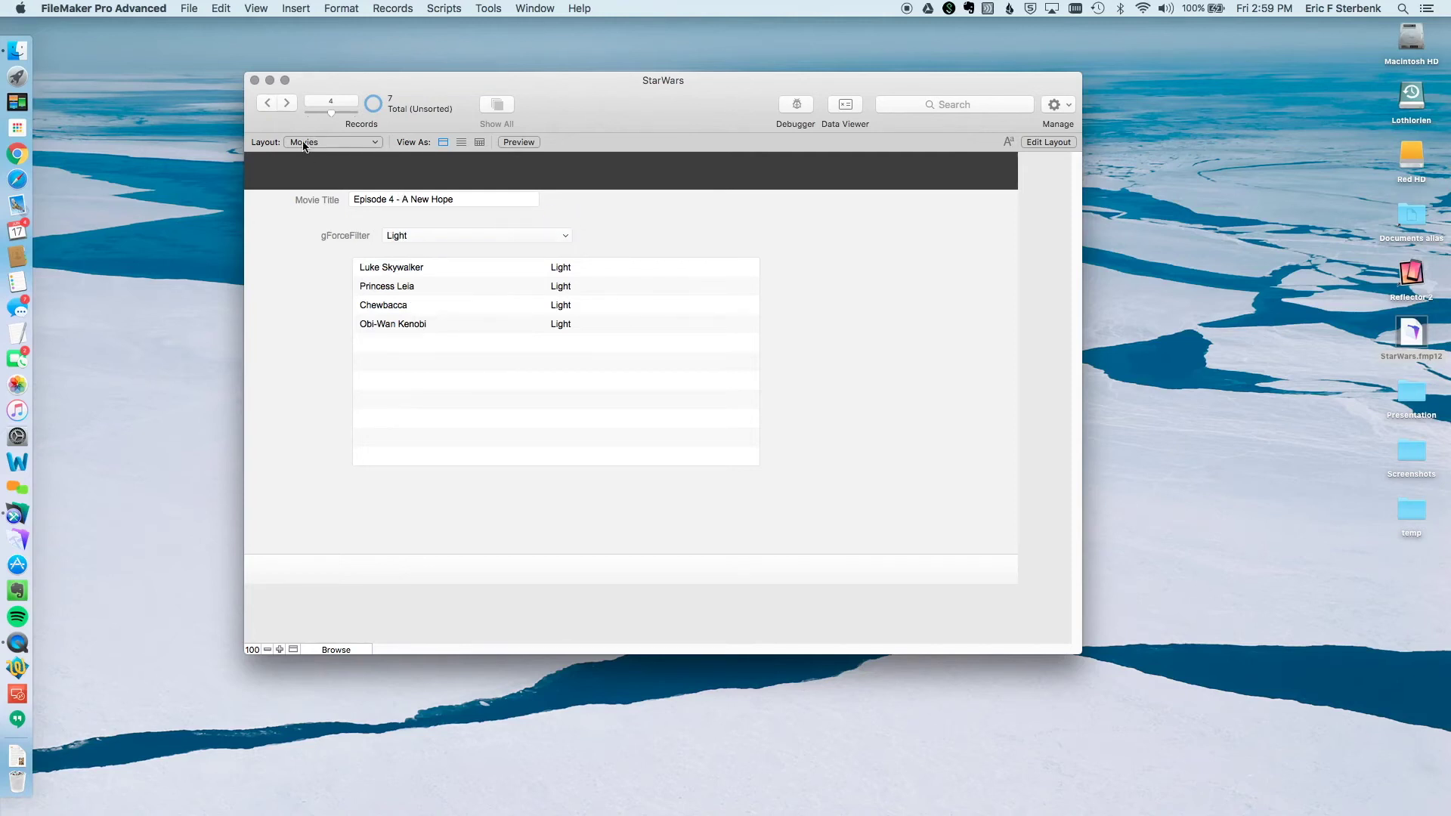
# Go back to Episode 1 - The Phantom Menace and test Dark, then Light.
pyautogui.click(266, 103)
pyautogui.click(266, 103)
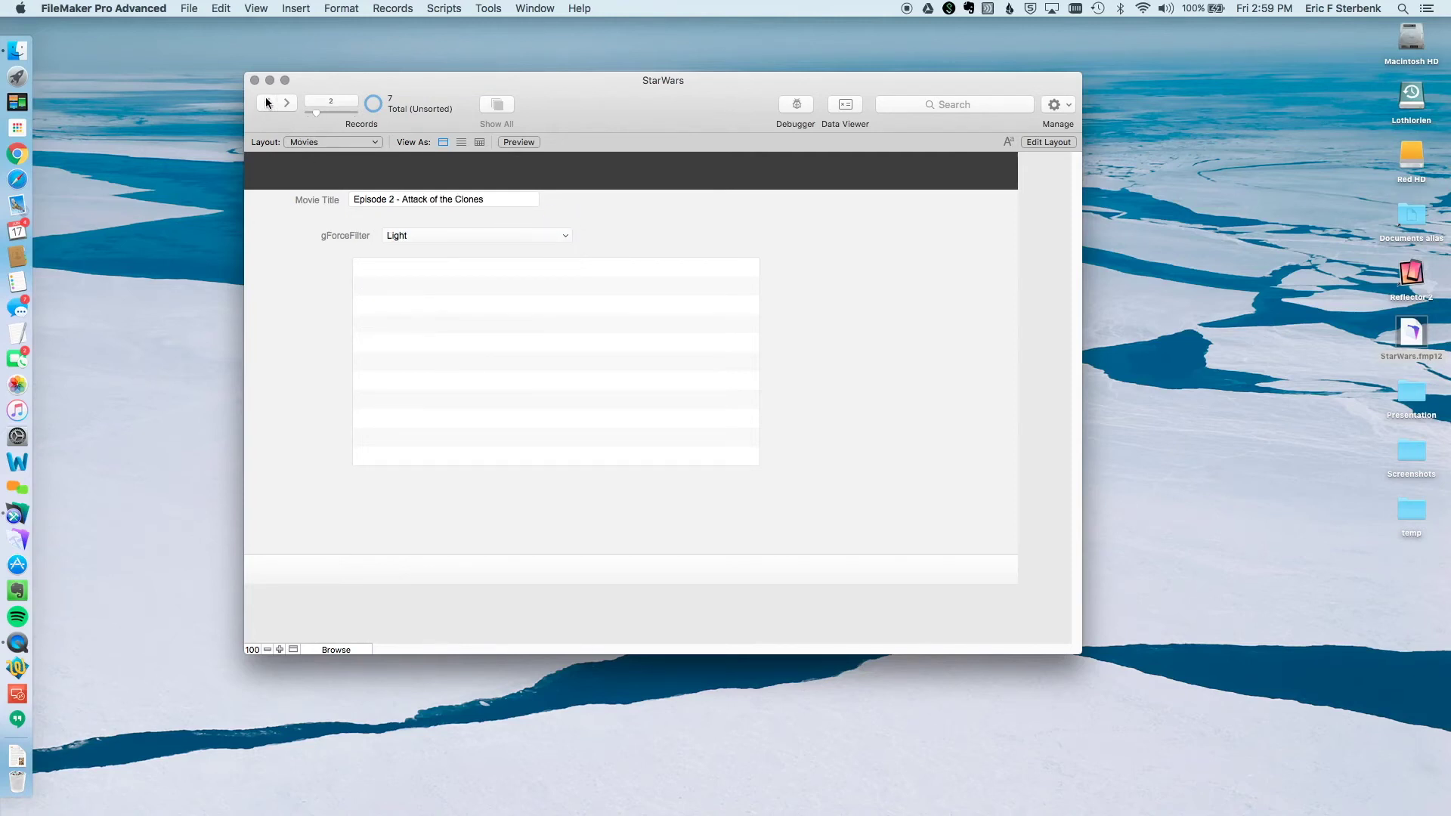
pyautogui.click(266, 104)
pyautogui.click(470, 237)
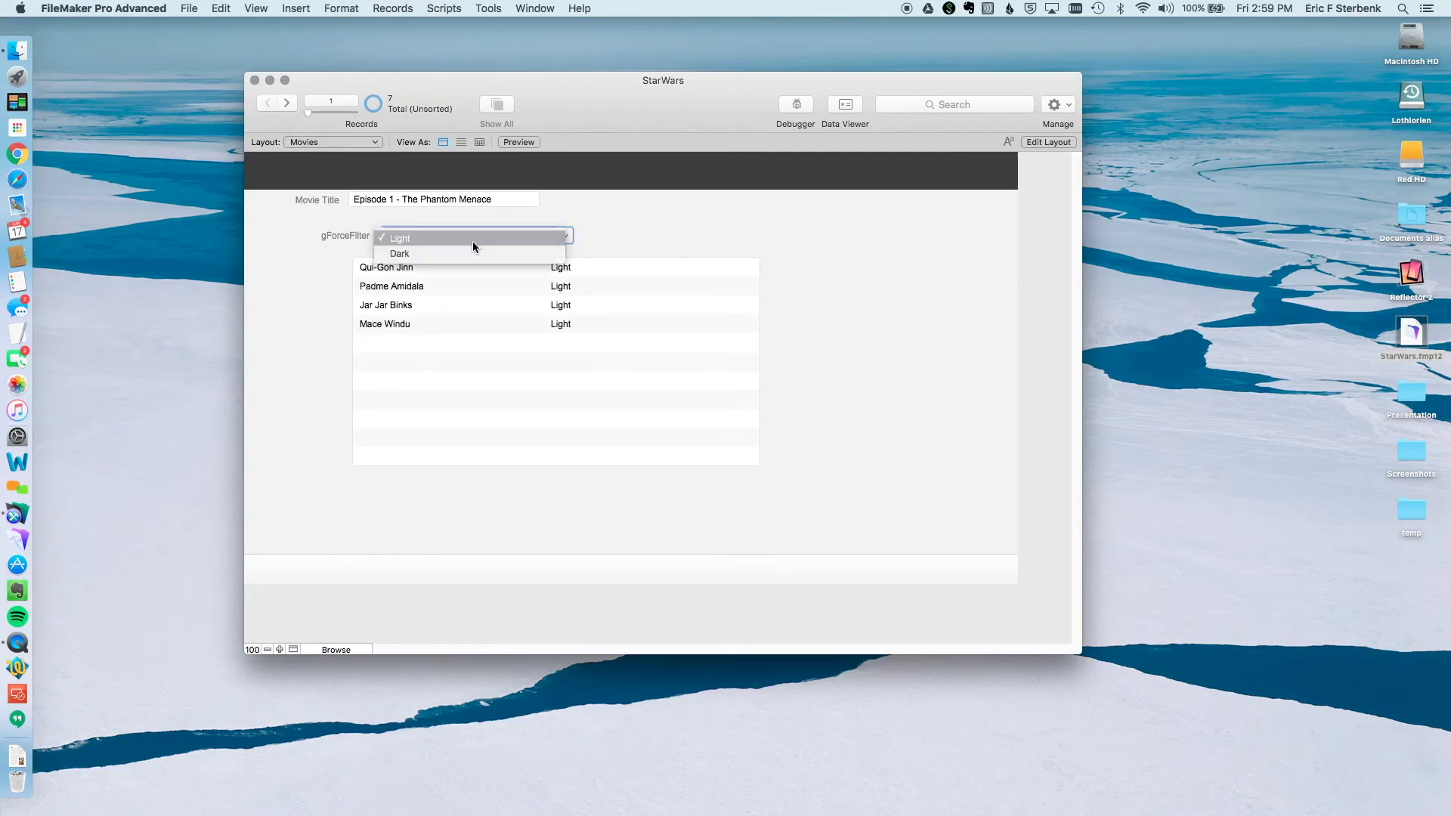
pyautogui.click(472, 251)
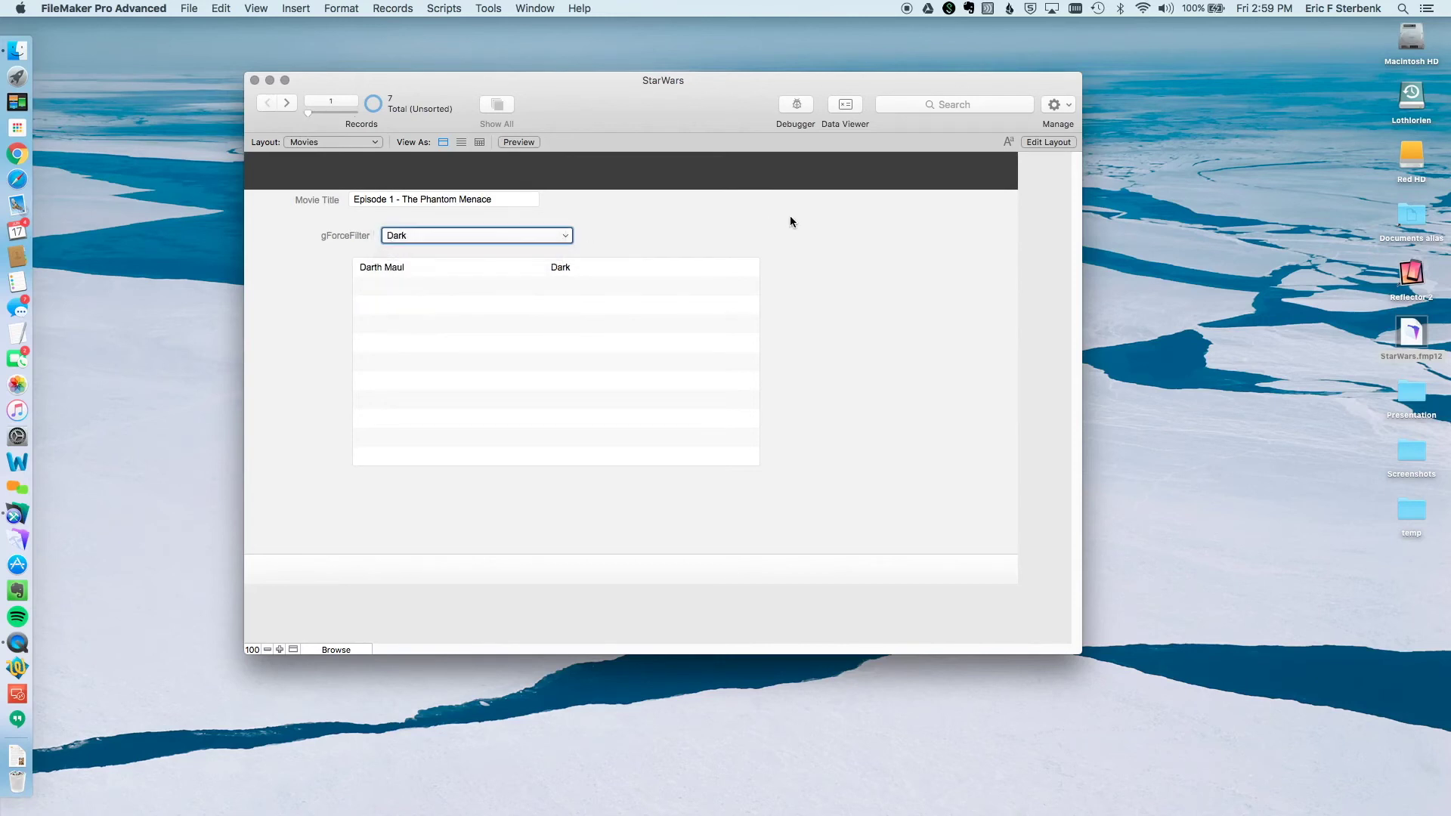
pyautogui.click(503, 238)
pyautogui.click(505, 225)
pyautogui.click(718, 226)
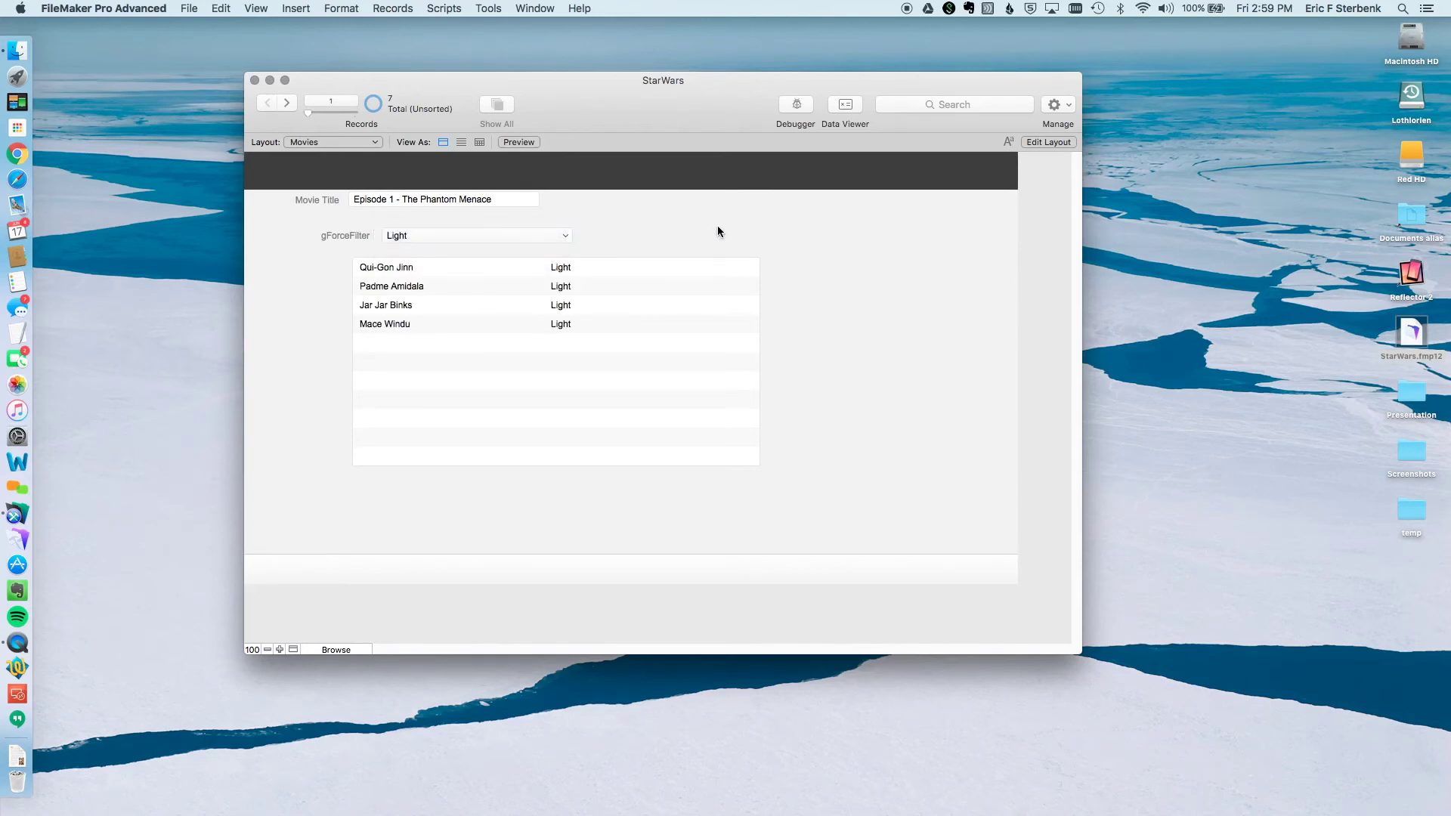